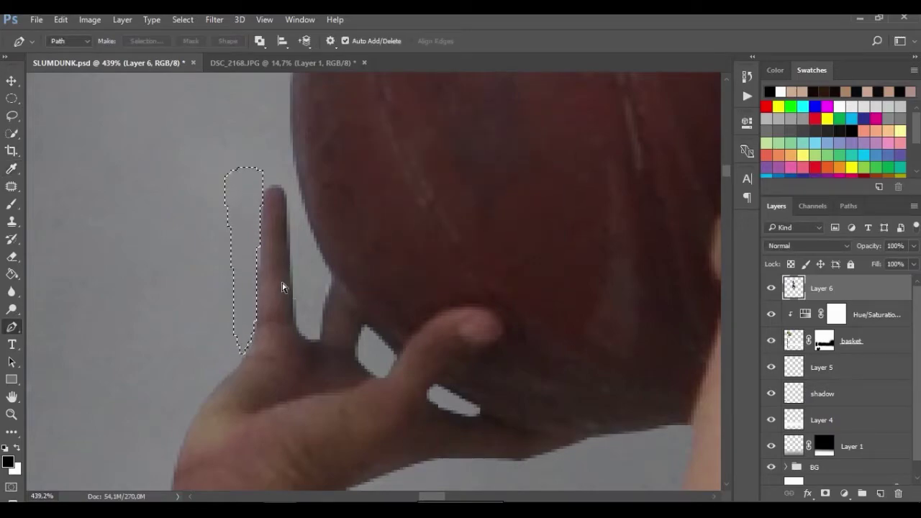
- Deselect the fingers, view the whole image and rename Layer 6 to 'player'
key(ctrl+d)
scroll(281, 273, up, 3)
scroll(298, 257, up, 3)
scroll(311, 263, down, 2)
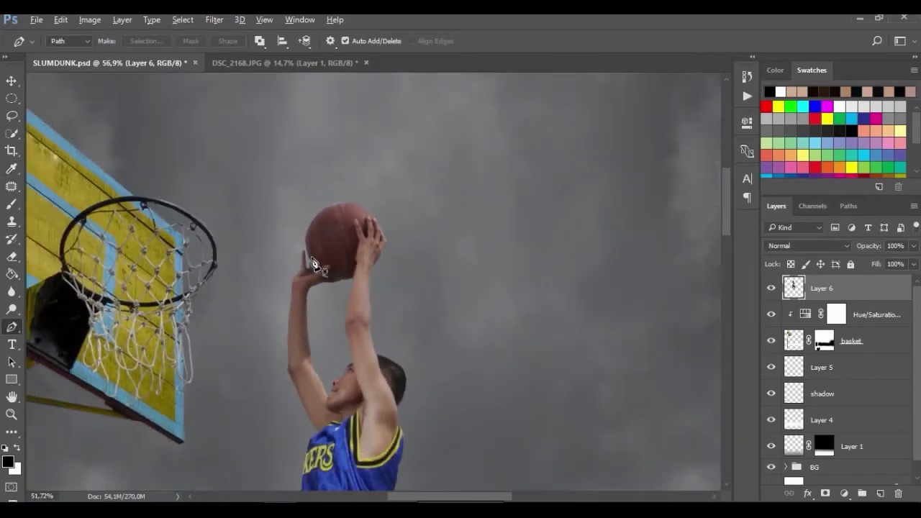
scroll(323, 273, down, 2)
scroll(346, 287, down, 2)
scroll(376, 279, down, 1)
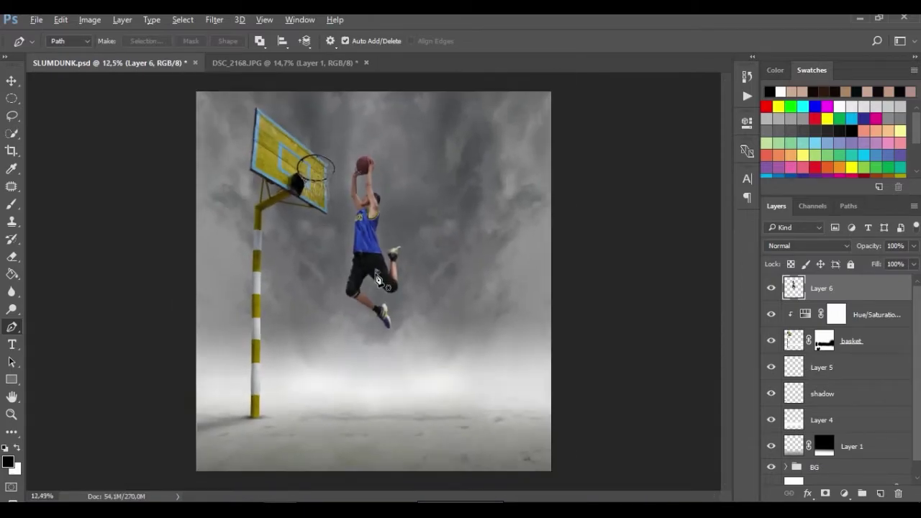
double_click(823, 289)
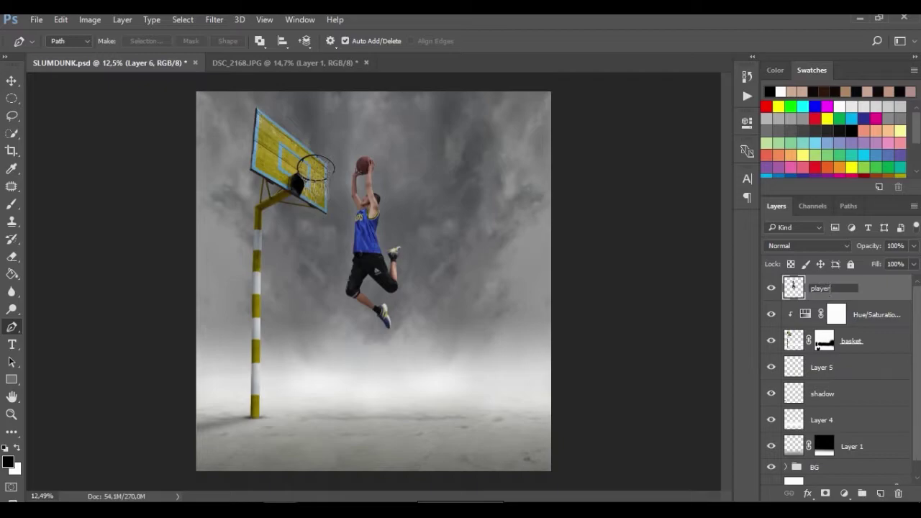
key(Return)
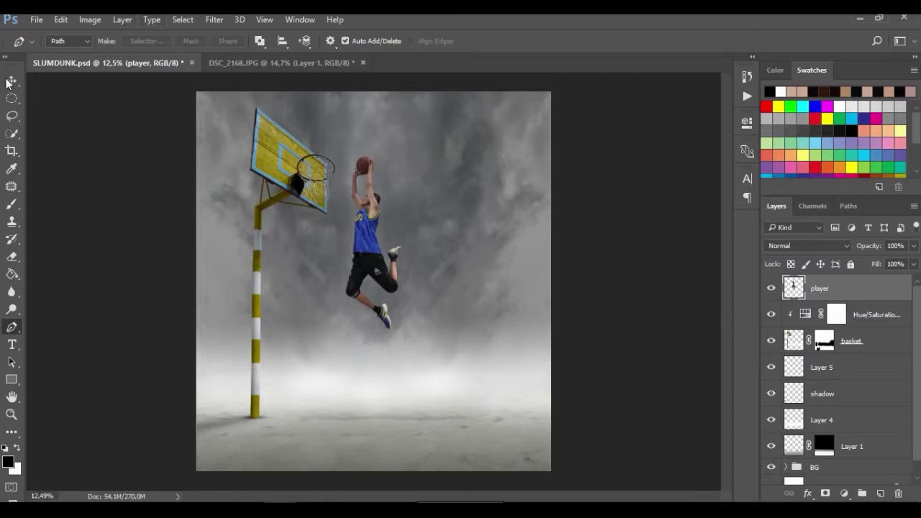
- Move the player layer up and slightly left toward the hoop, then zoom in on him
click(11, 80)
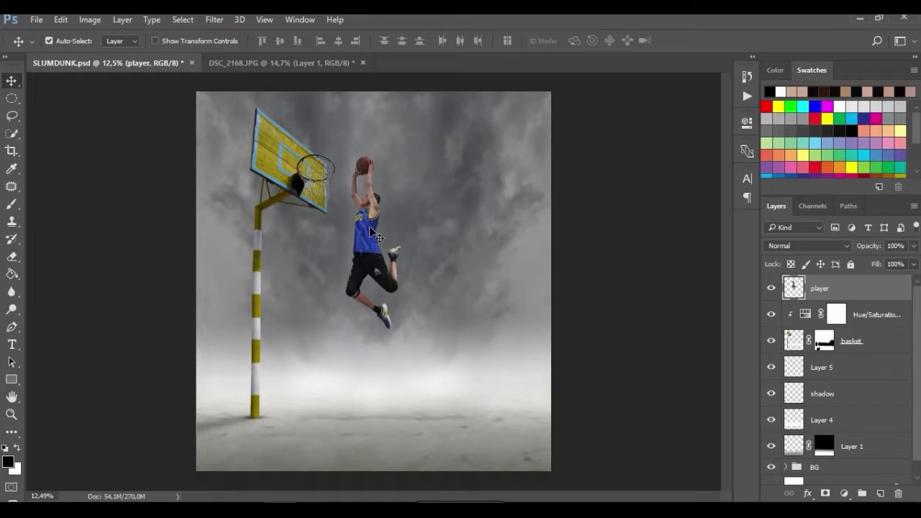
drag(371, 230, 378, 227)
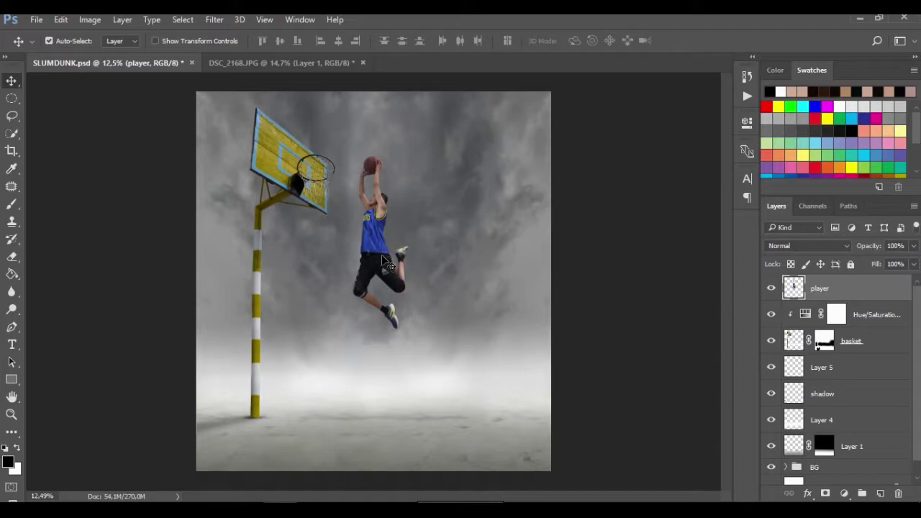
drag(384, 260, 368, 239)
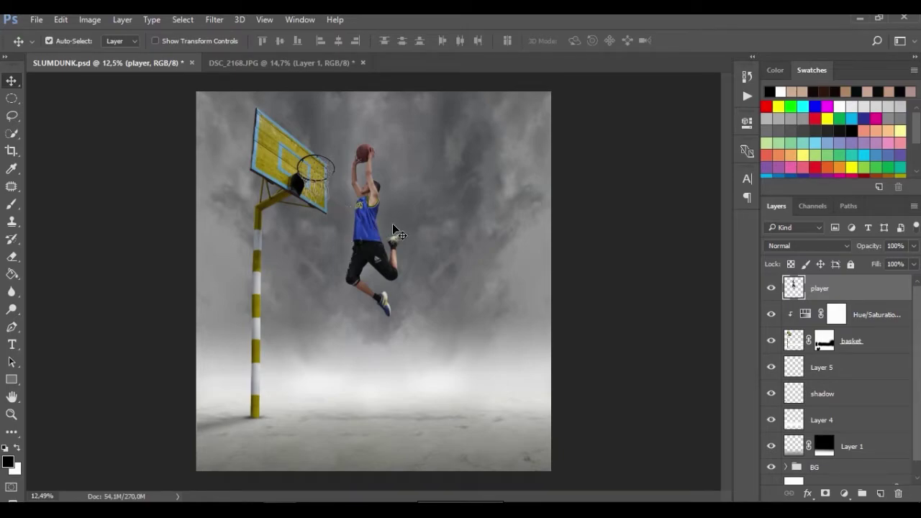
scroll(402, 218, up, 1)
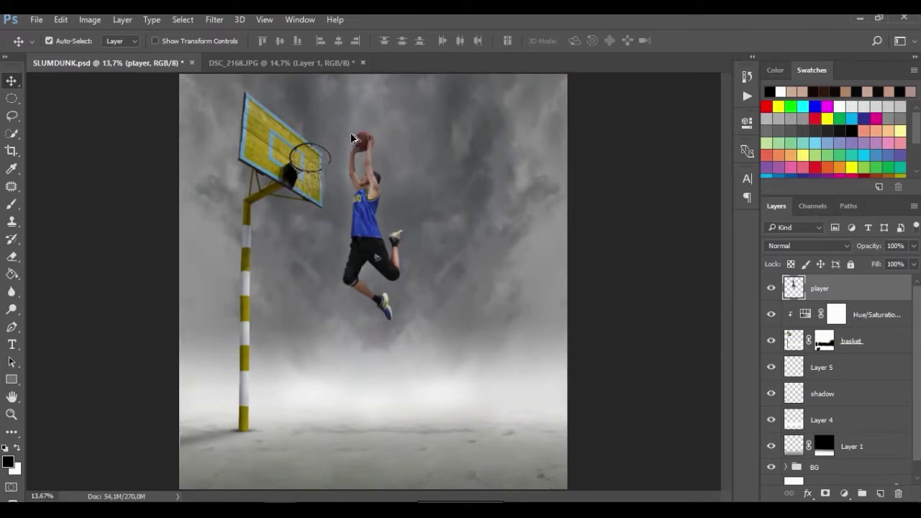
scroll(370, 173, up, 2)
scroll(374, 180, up, 2)
scroll(380, 186, up, 2)
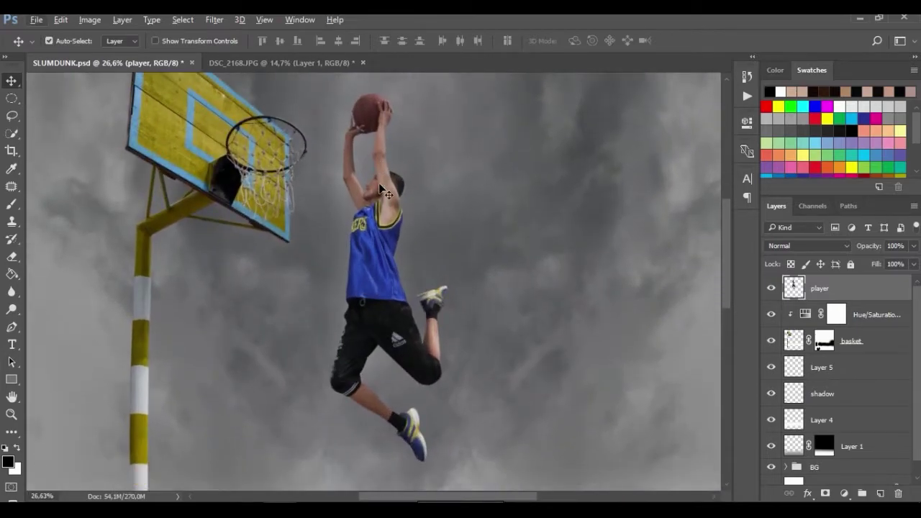
scroll(460, 245, down, 2)
scroll(448, 244, down, 1)
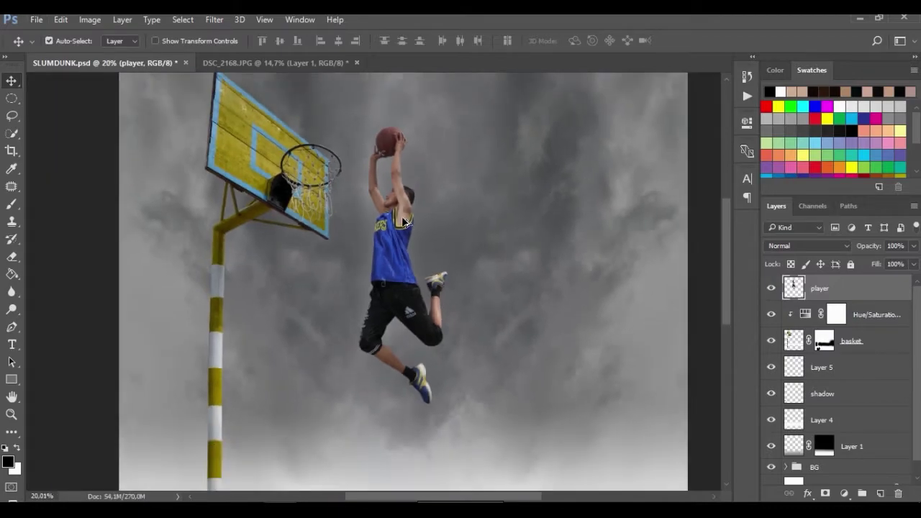
scroll(461, 273, up, 1)
scroll(474, 295, up, 1)
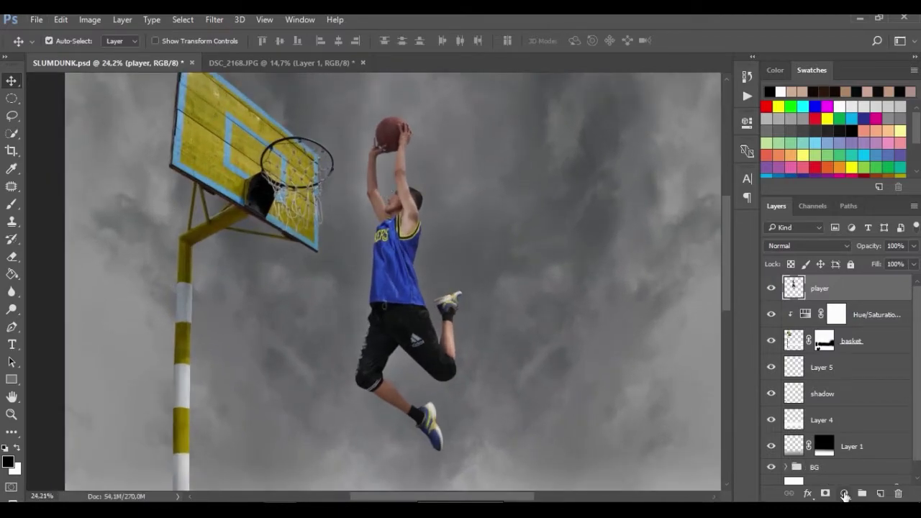
- Add a Curves adjustment clipped to the player layer and raise the curve to brighten him
click(844, 494)
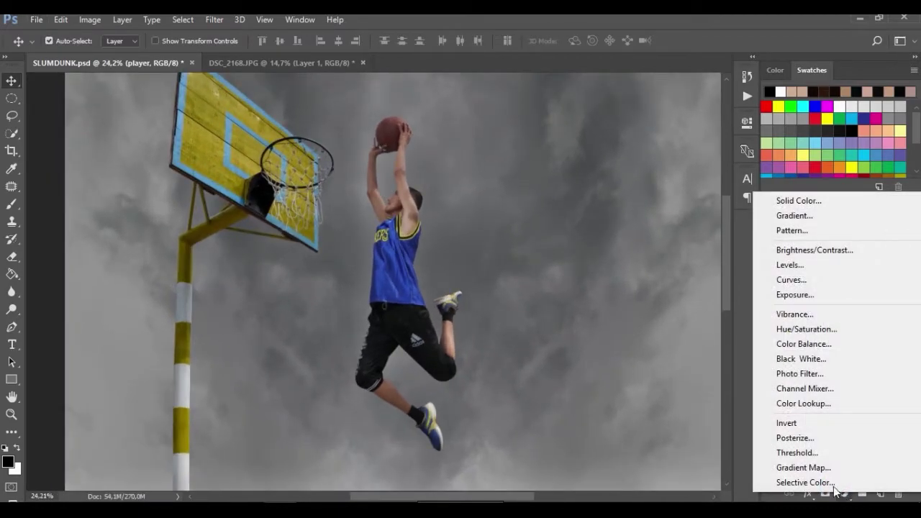
click(792, 280)
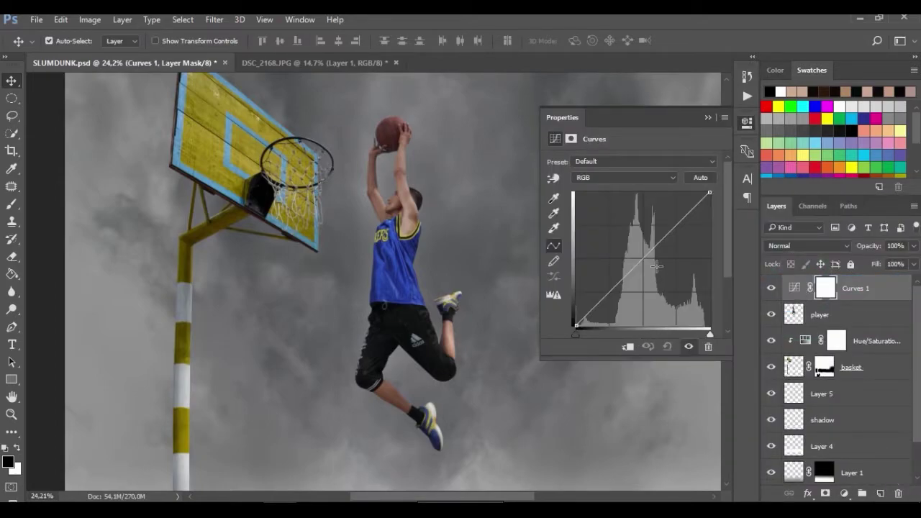
click(627, 346)
drag(637, 263, 631, 248)
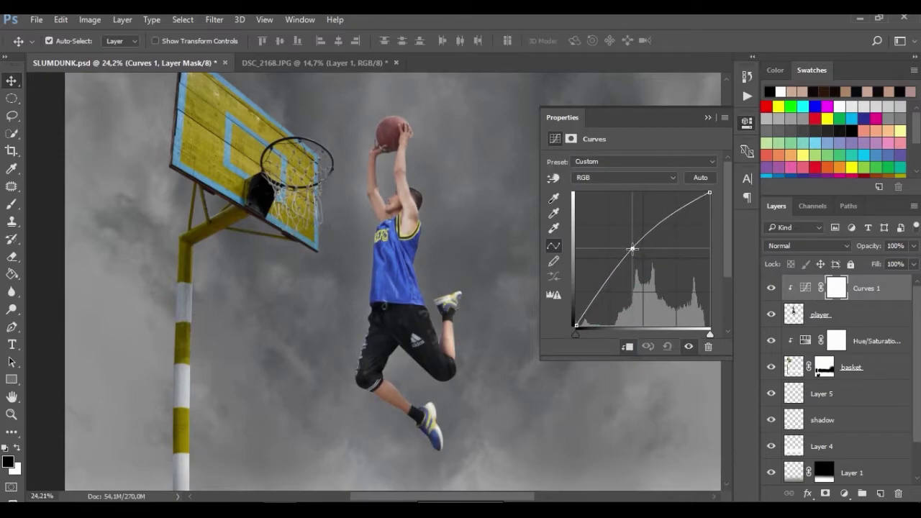
click(706, 117)
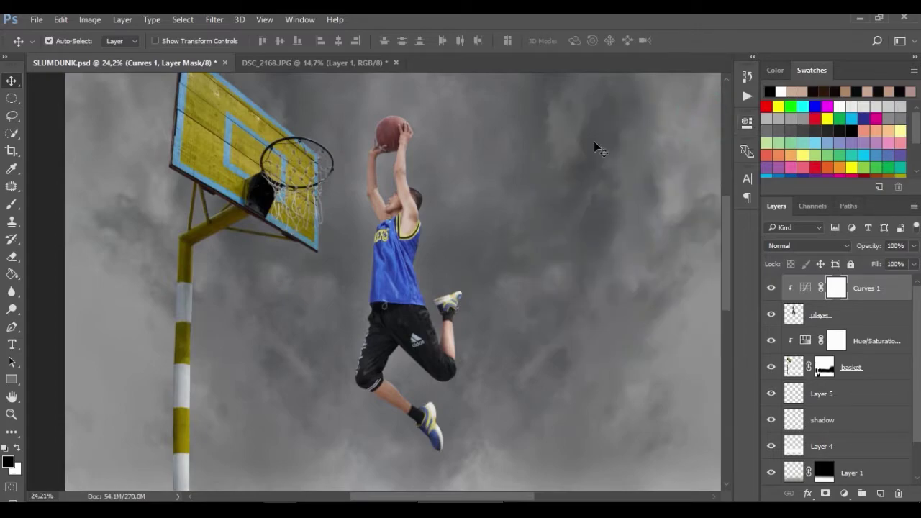
- Fill the Curves 1 mask with black to hide the brightening
click(11, 273)
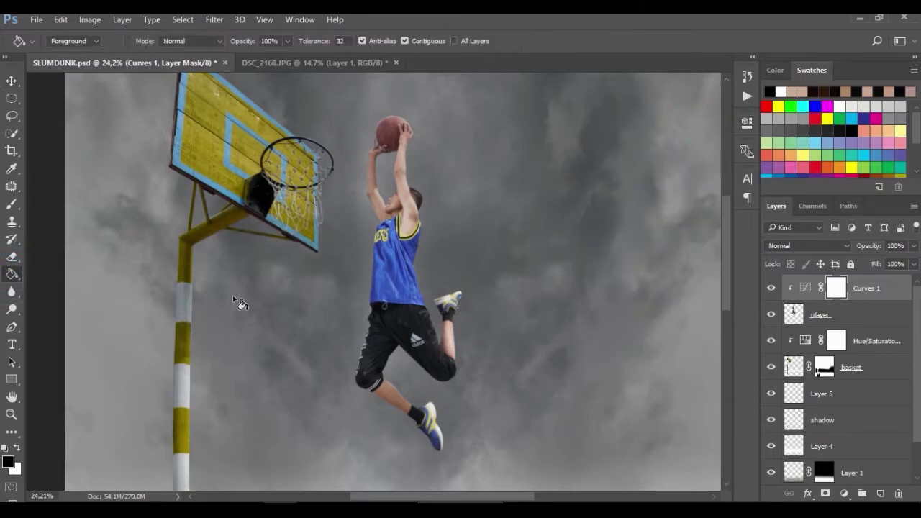
click(374, 259)
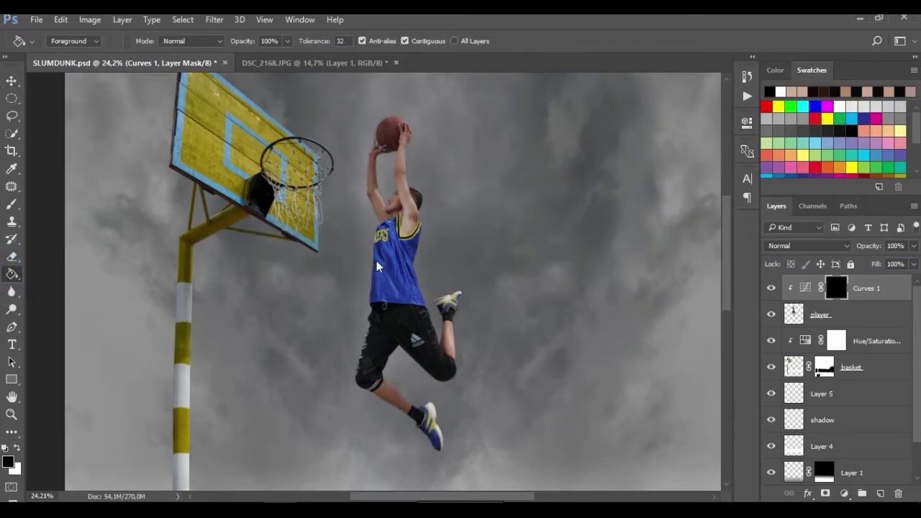
click(12, 204)
scroll(421, 152, up, 1)
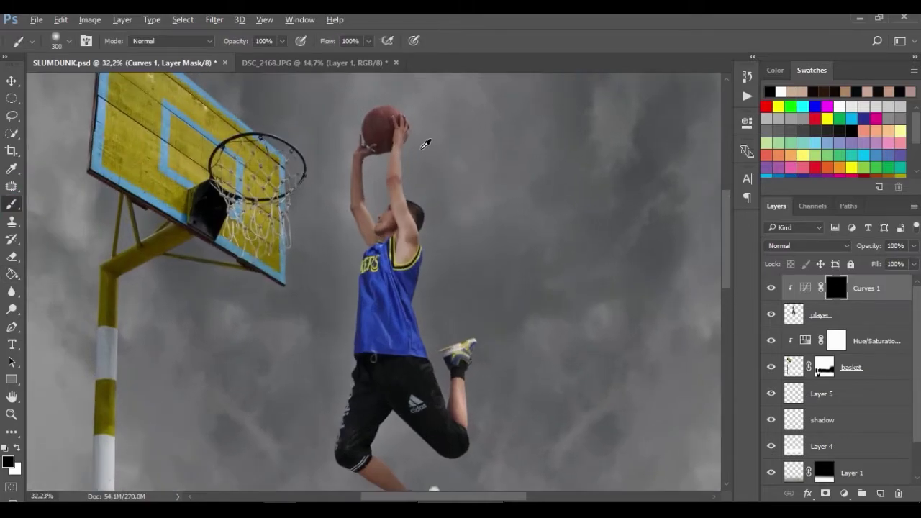
scroll(425, 139, up, 1)
- Set the brush flow to 35% and shrink the brush to size 150
click(365, 43)
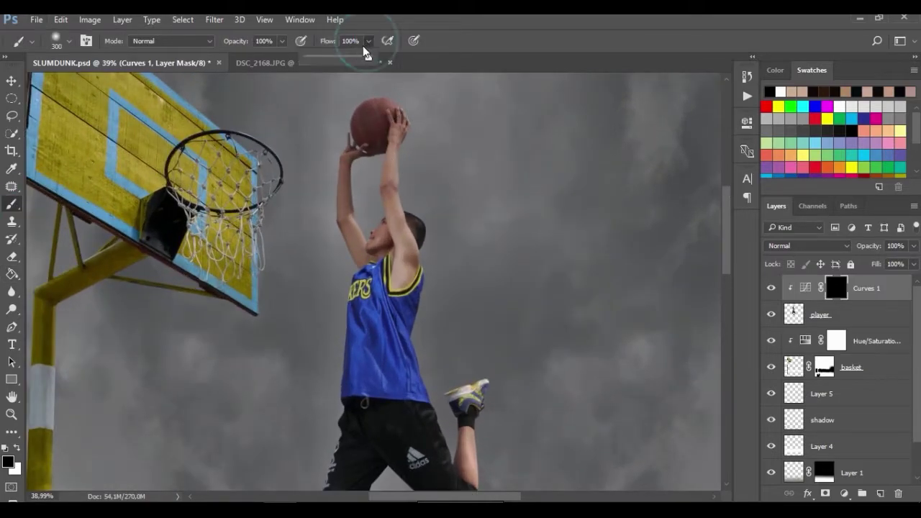
click(338, 57)
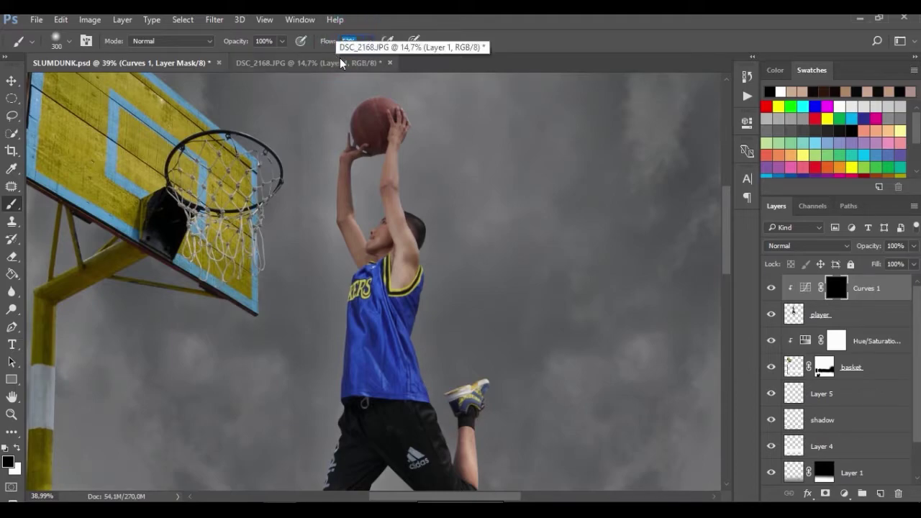
text(35)
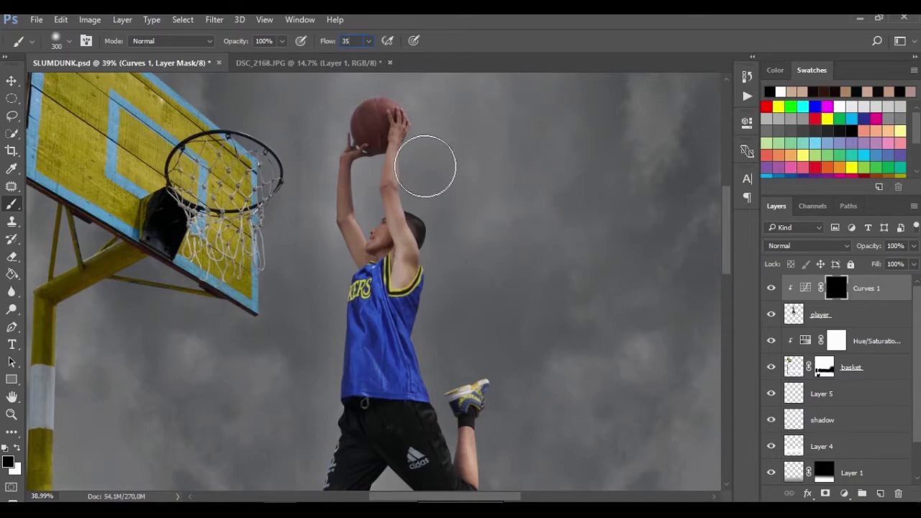
key(Return)
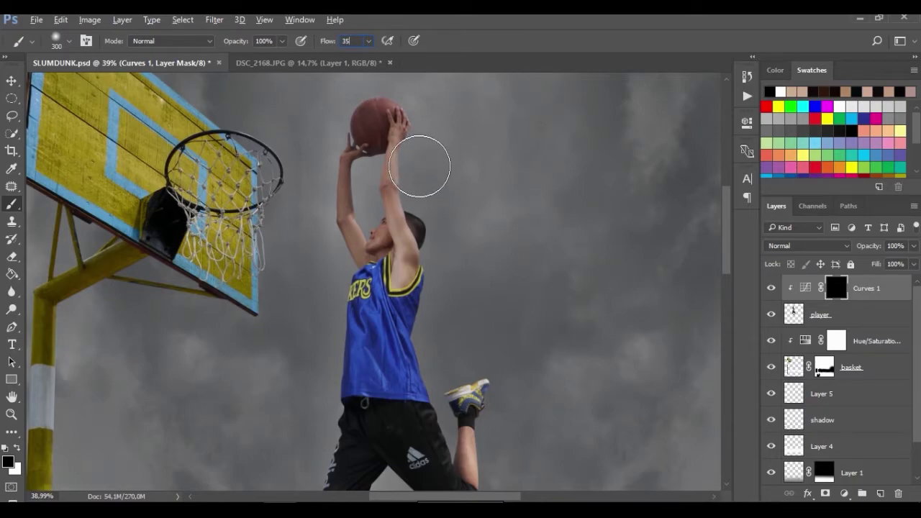
key(bracketleft)
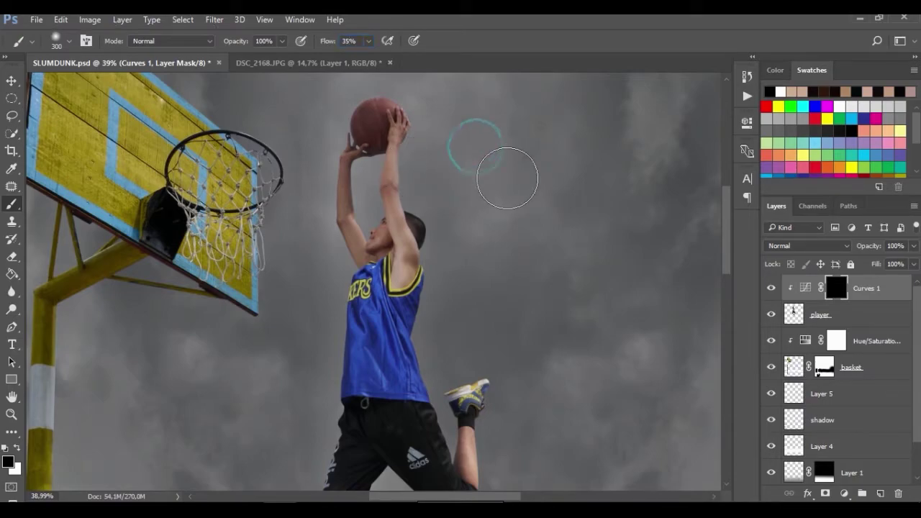
key(bracketleft)
key(bracketleft)
key(bracketleft)
- Switch to a white brush of about size 70 and navigate to the player's arm
key(x)
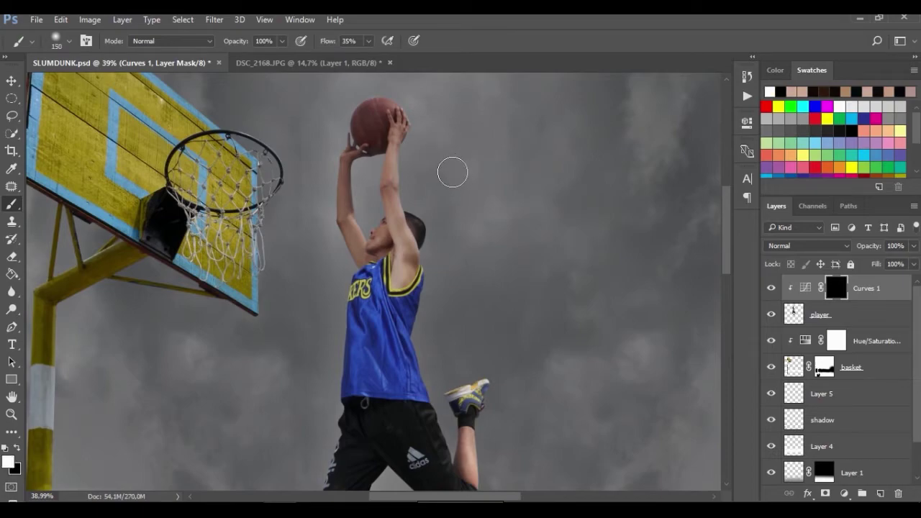
scroll(430, 170, up, 2)
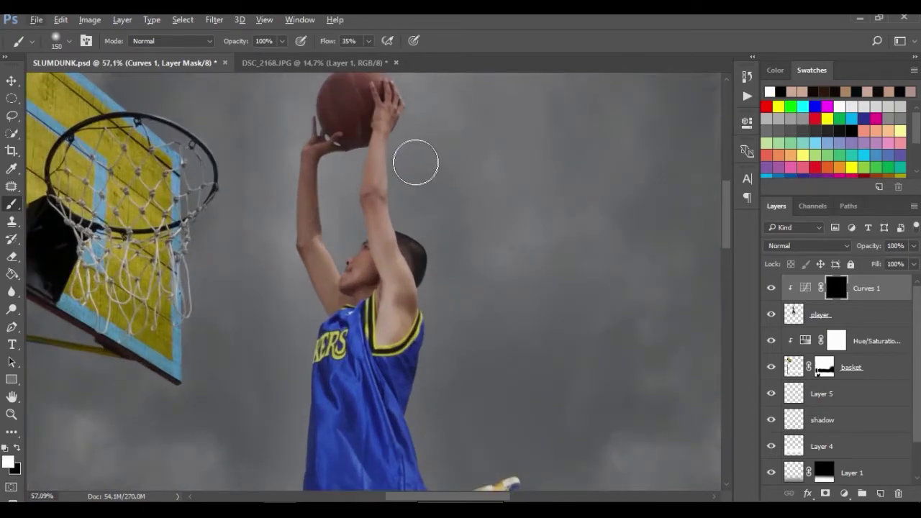
key(bracketleft)
key(bracketleft)
key(bracketleft)
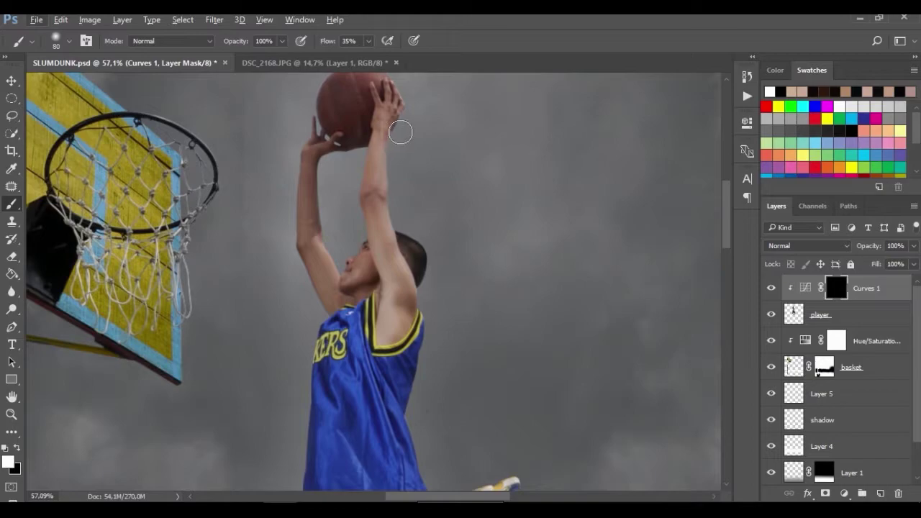
key(bracketright)
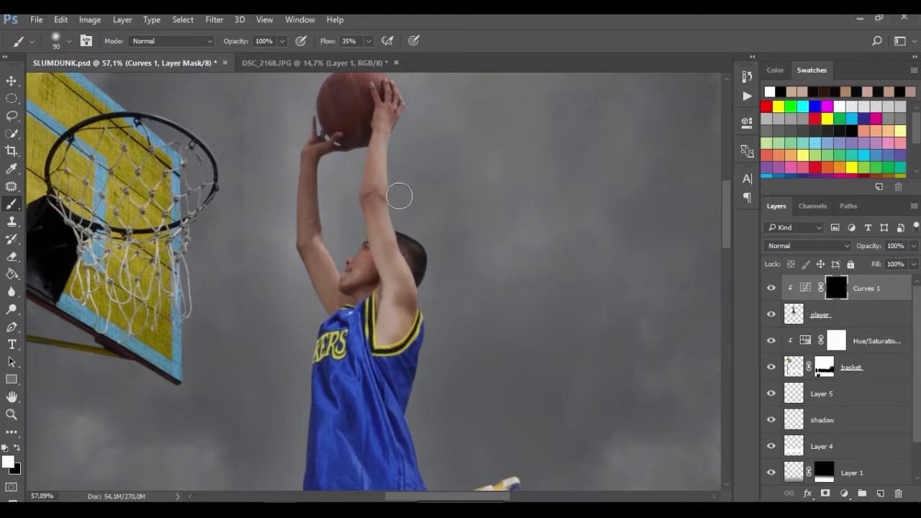
key(bracketleft)
key(bracketleft)
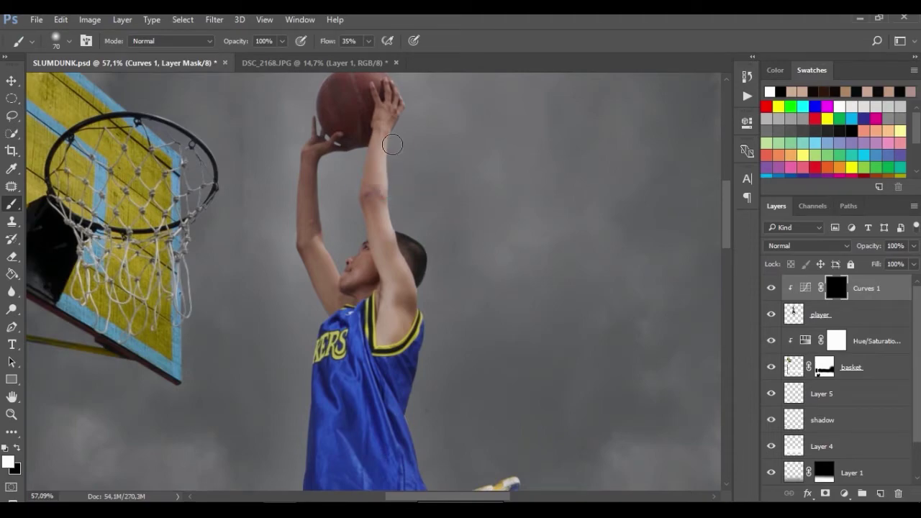
scroll(435, 230, down, 1)
scroll(435, 255, down, 4)
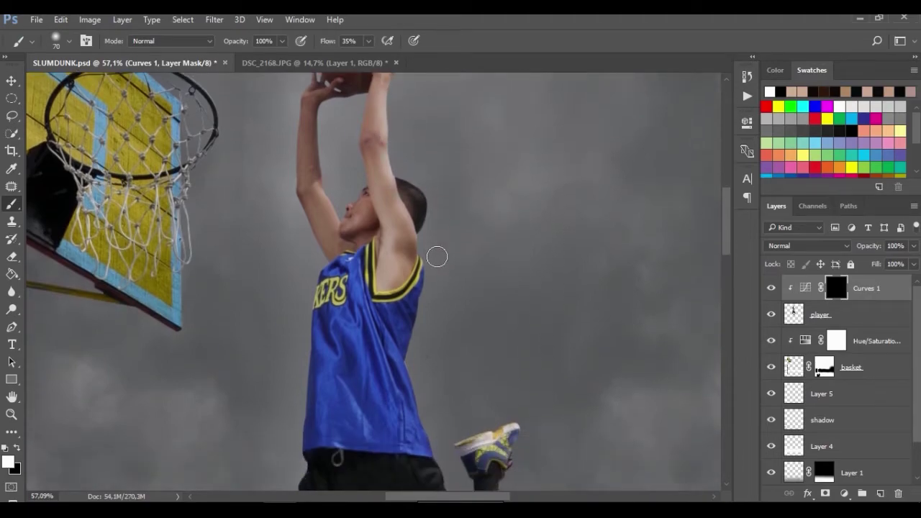
scroll(432, 250, down, 1)
scroll(428, 248, down, 4)
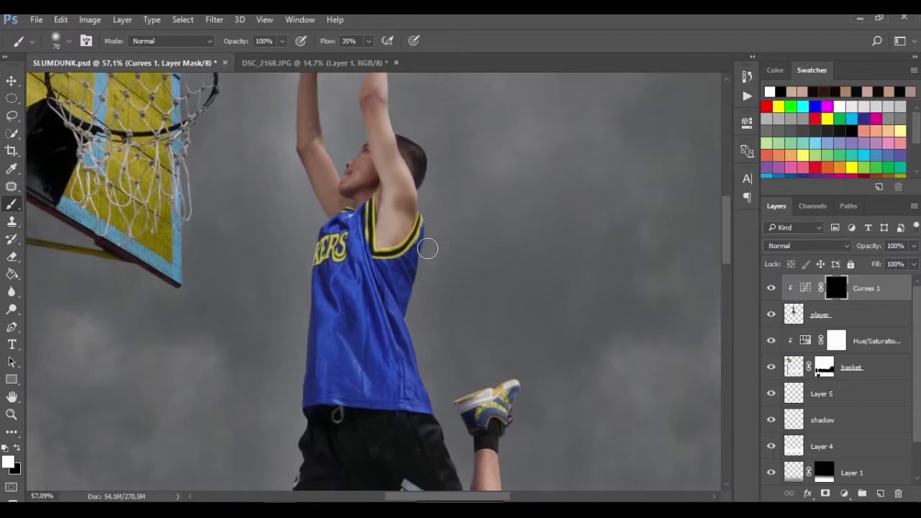
scroll(429, 246, down, 2)
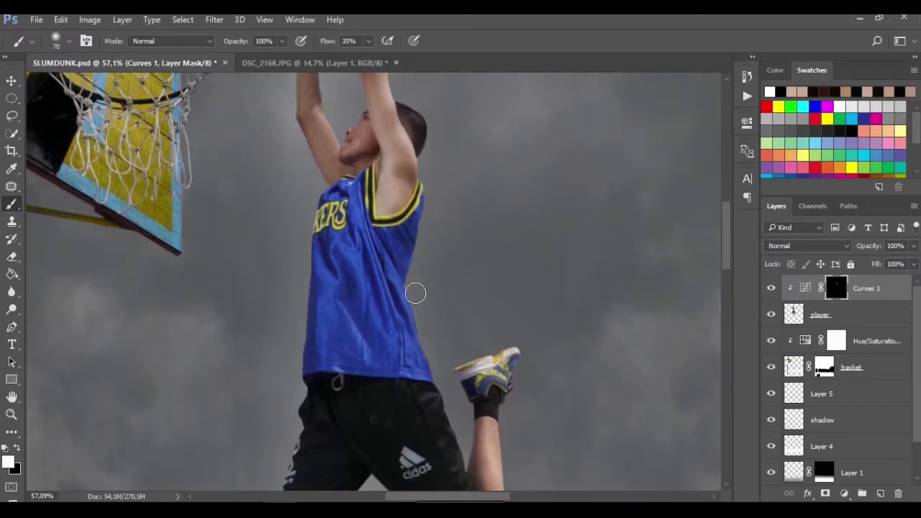
scroll(439, 345, down, 3)
scroll(468, 324, down, 5)
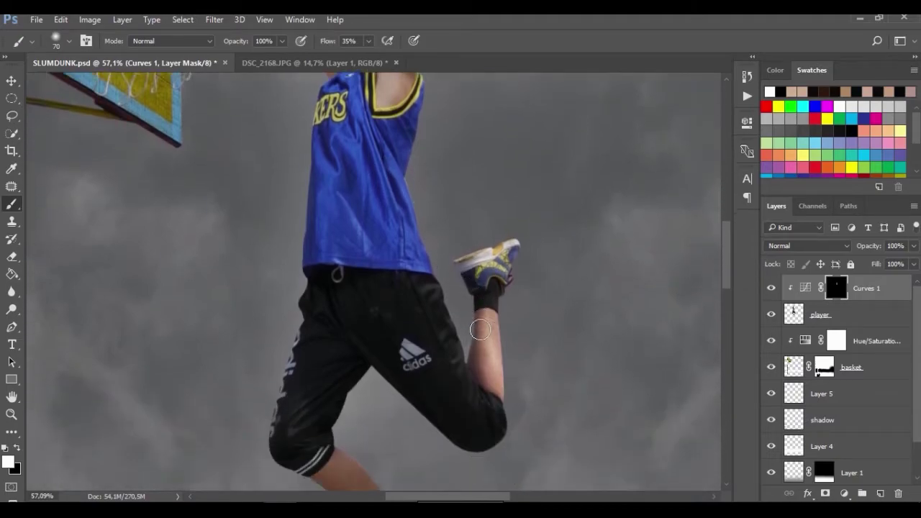
scroll(496, 295, down, 2)
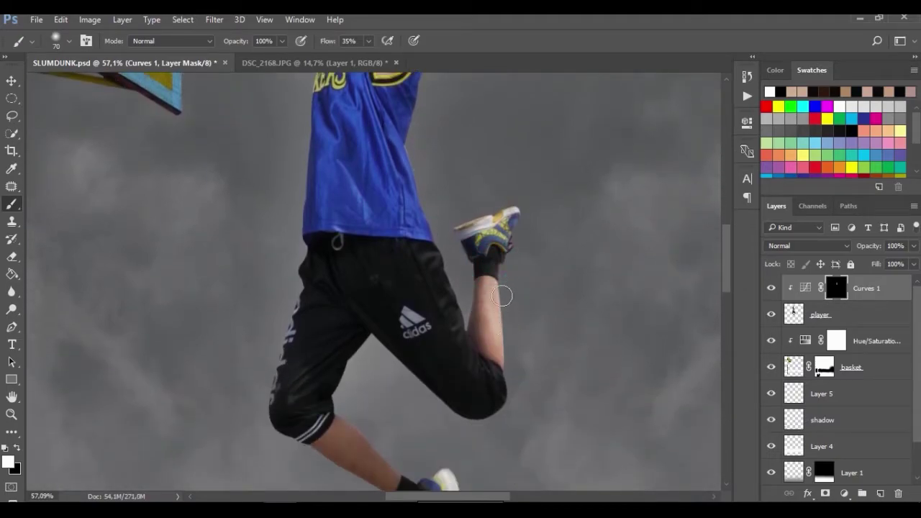
scroll(435, 306, down, 5)
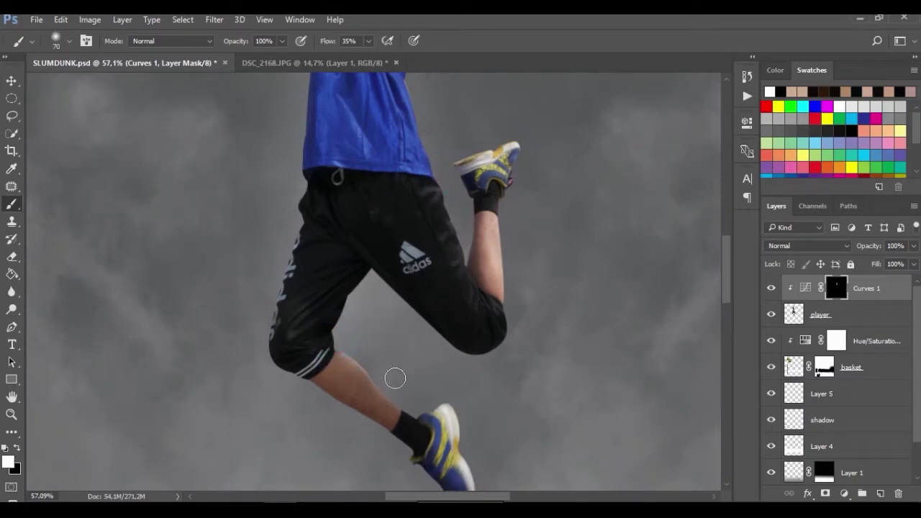
scroll(380, 335, up, 2)
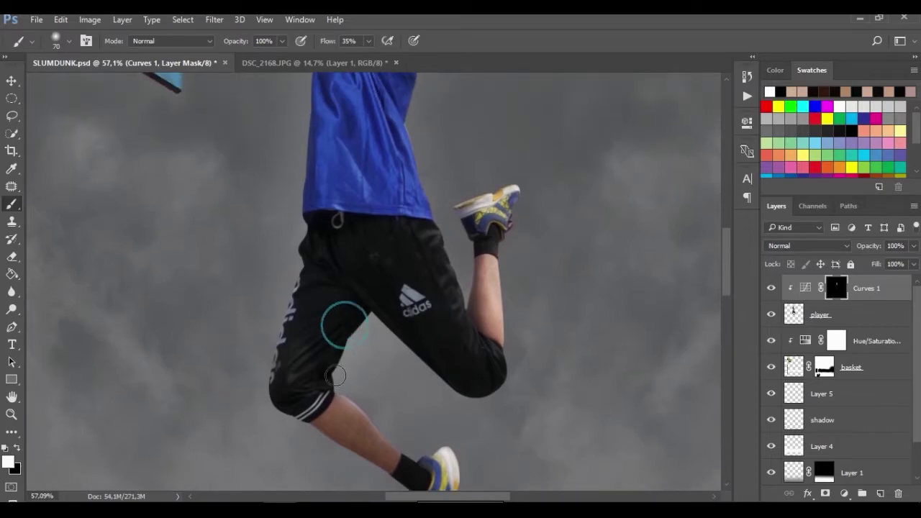
scroll(336, 398, down, 3)
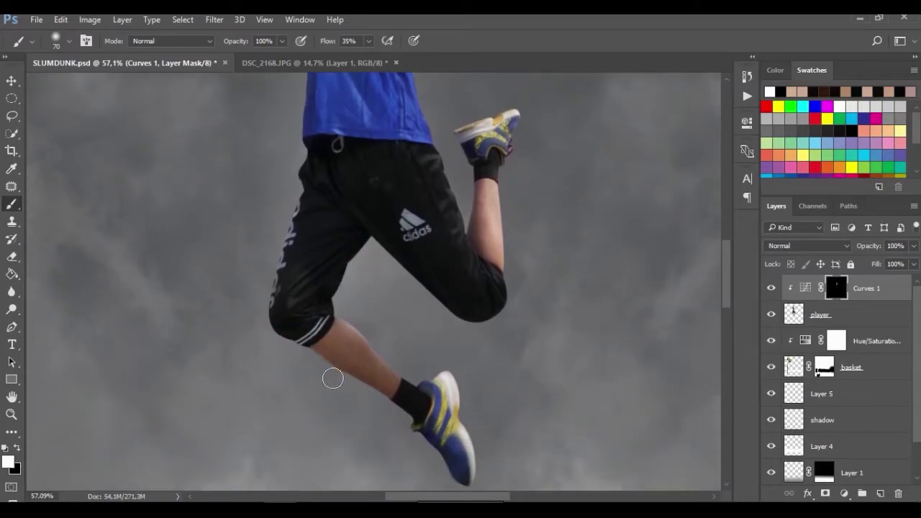
scroll(304, 179, up, 1)
scroll(304, 179, up, 4)
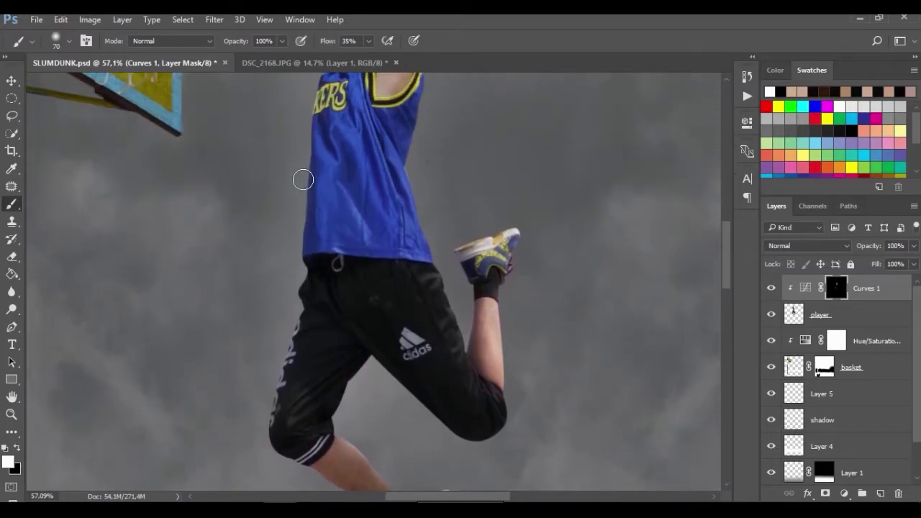
scroll(303, 179, up, 2)
scroll(316, 187, up, 5)
scroll(328, 201, up, 2)
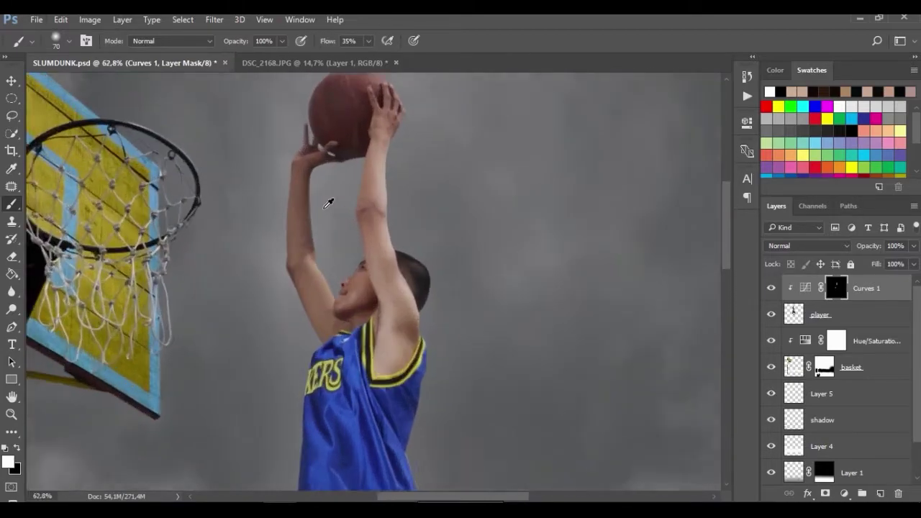
scroll(324, 236, up, 1)
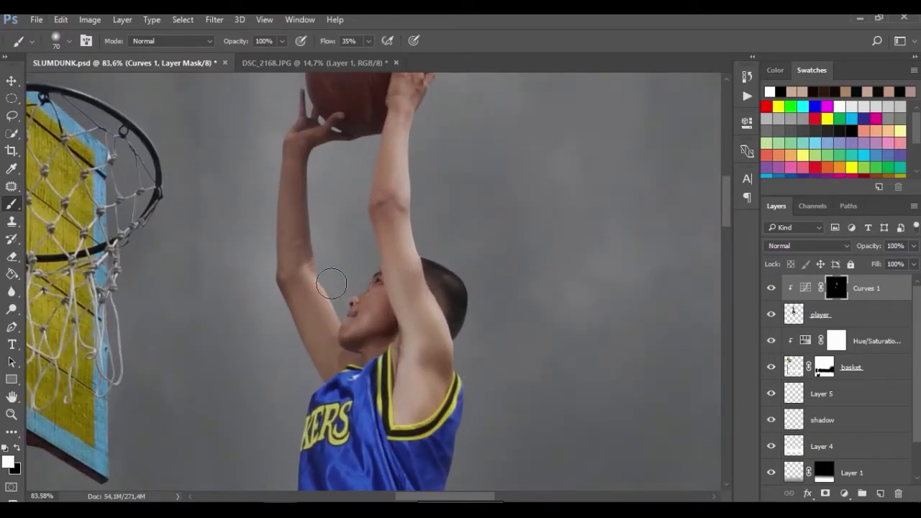
scroll(330, 201, up, 3)
scroll(335, 154, up, 2)
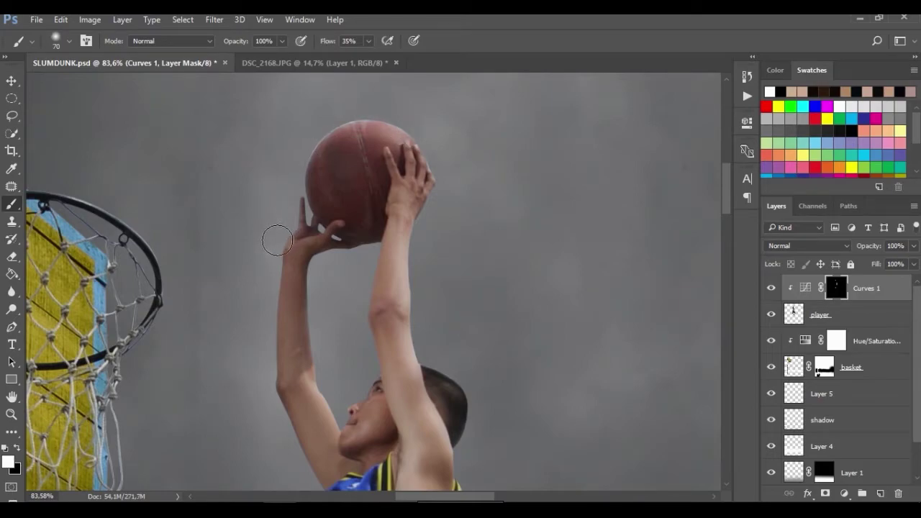
scroll(261, 303, down, 3)
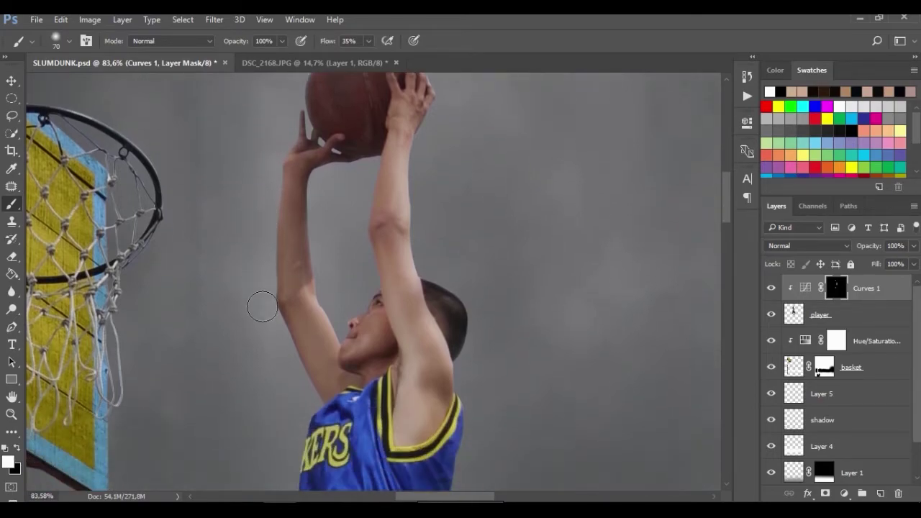
- Paint a white highlight stroke along the player's arm on the Curves 1 mask
key(bracketleft)
key(bracketleft)
key(bracketleft)
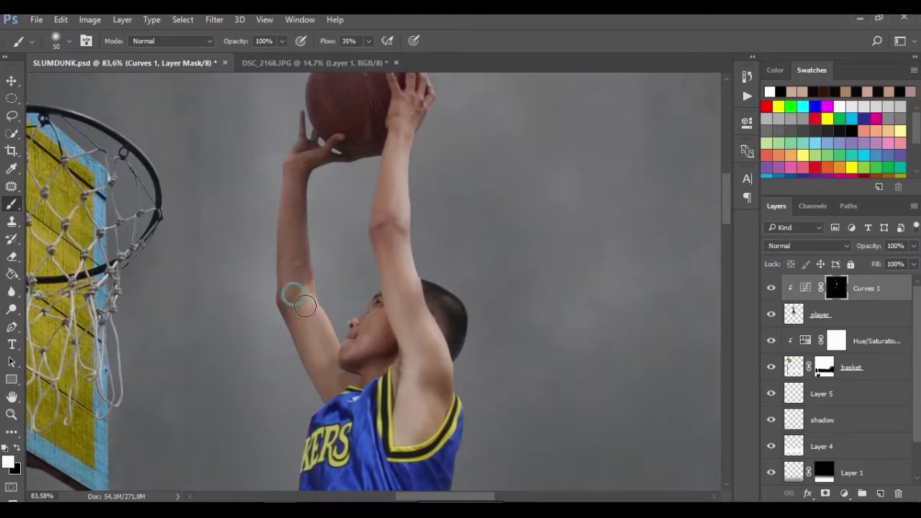
key(bracketright)
drag(405, 274, 424, 351)
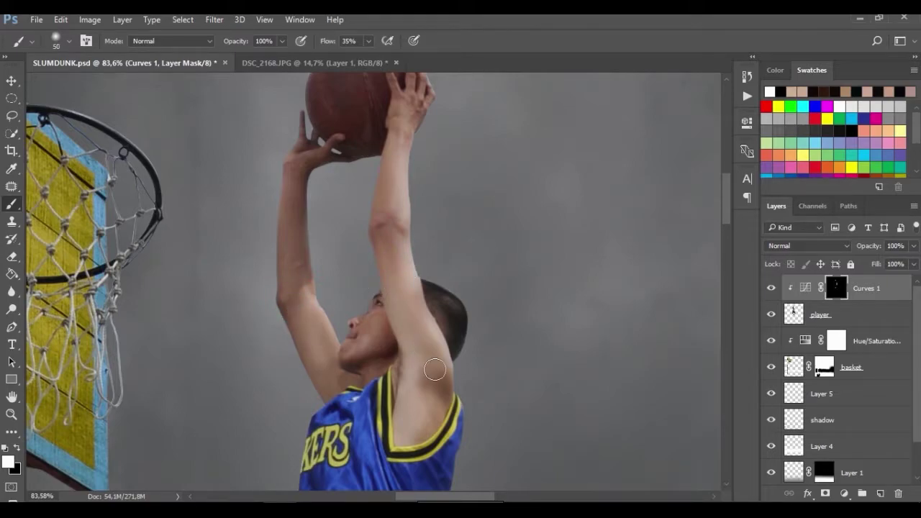
scroll(434, 369, down, 1)
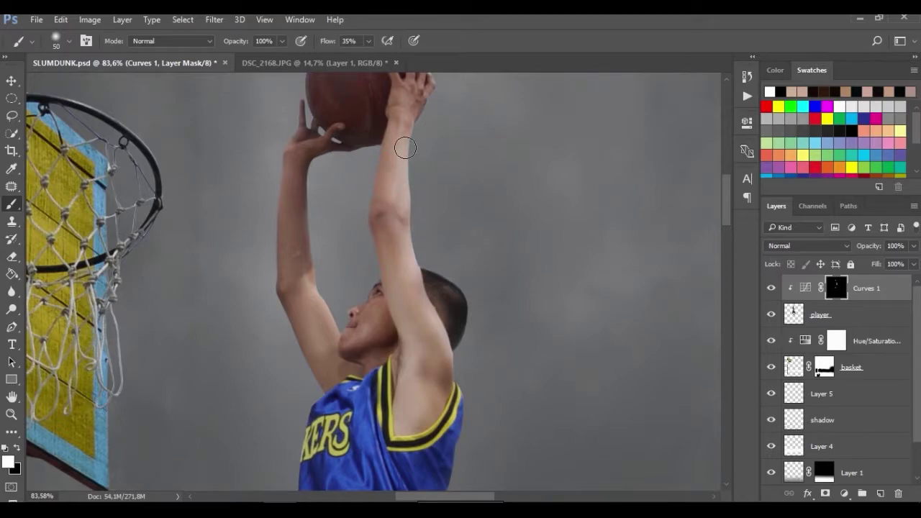
scroll(374, 245, down, 2)
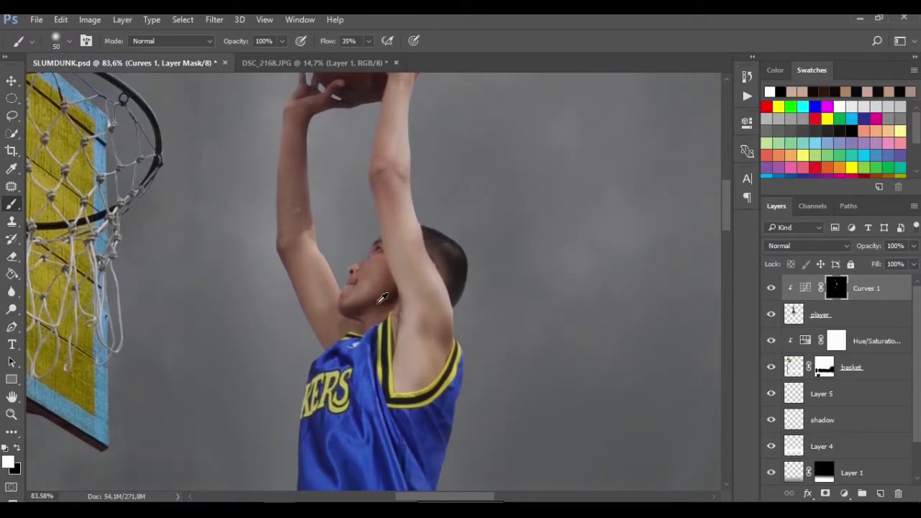
scroll(363, 310, down, 2)
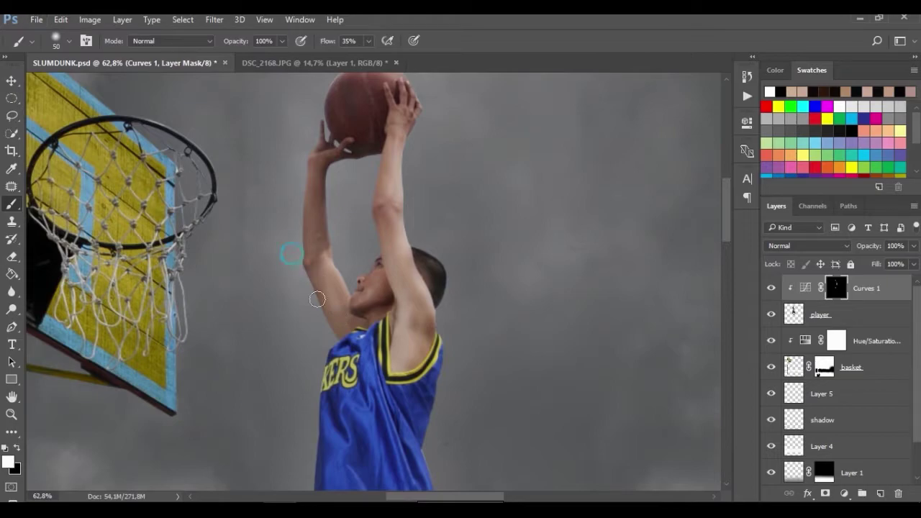
scroll(341, 355, down, 2)
scroll(396, 376, down, 2)
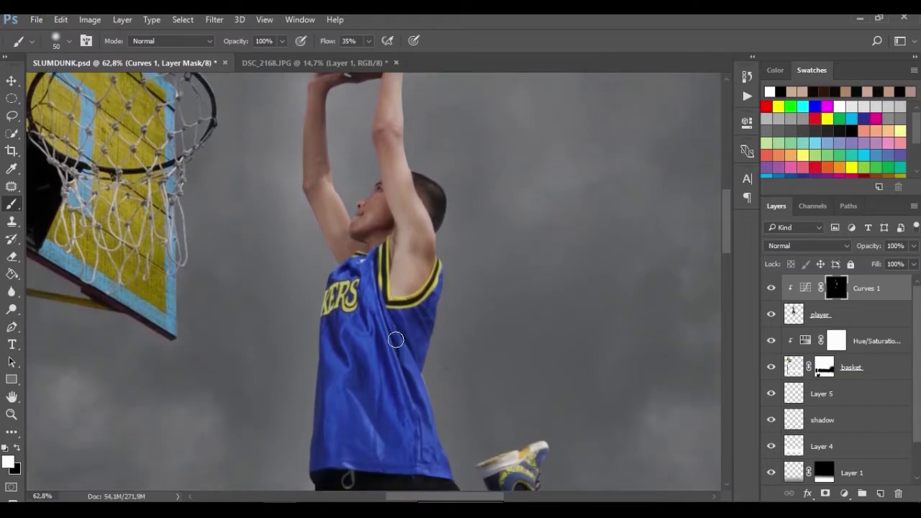
scroll(388, 414, down, 1)
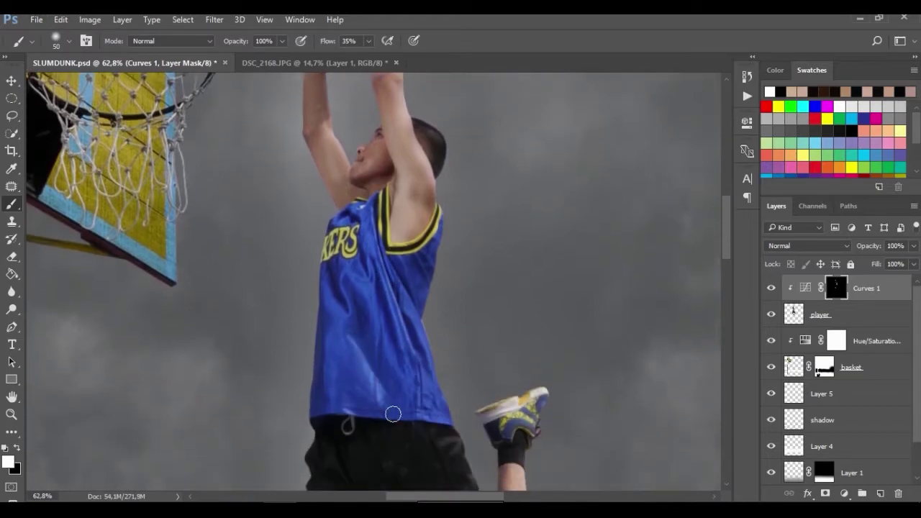
scroll(392, 411, down, 2)
scroll(397, 416, down, 2)
scroll(397, 415, up, 1)
scroll(397, 416, up, 1)
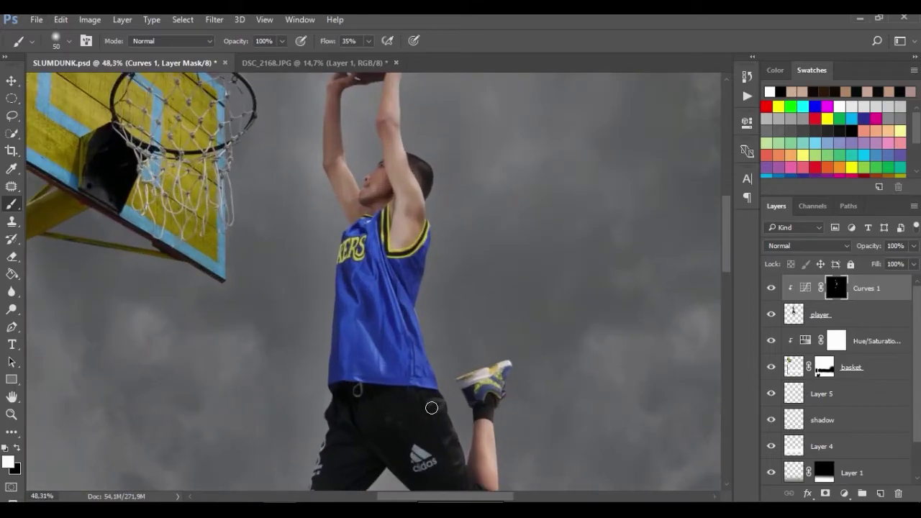
scroll(446, 432, up, 1)
scroll(456, 448, up, 1)
scroll(512, 386, up, 3)
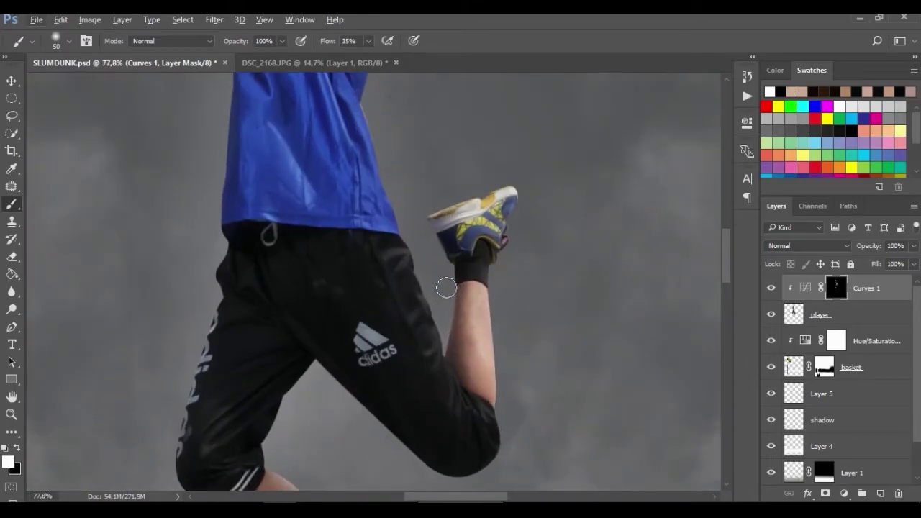
scroll(409, 381, down, 1)
scroll(306, 369, down, 4)
scroll(283, 312, down, 1)
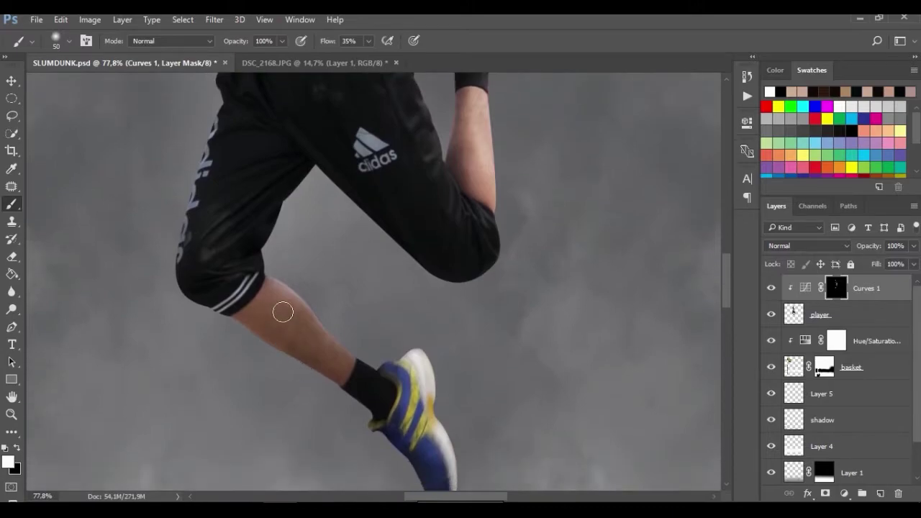
- Enlarge the brush and lower its opacity to 49% for the player's legs
key(bracketright)
key(bracketright)
key(bracketright)
click(250, 58)
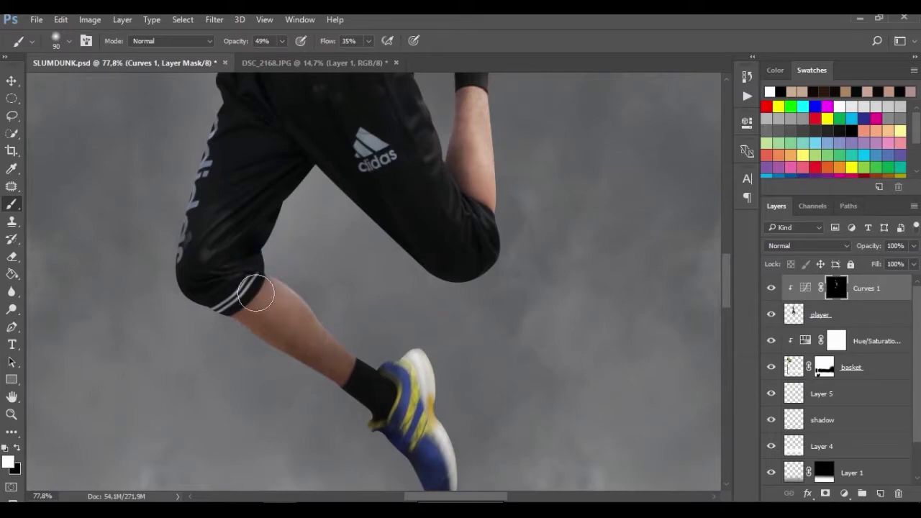
scroll(375, 329, down, 3)
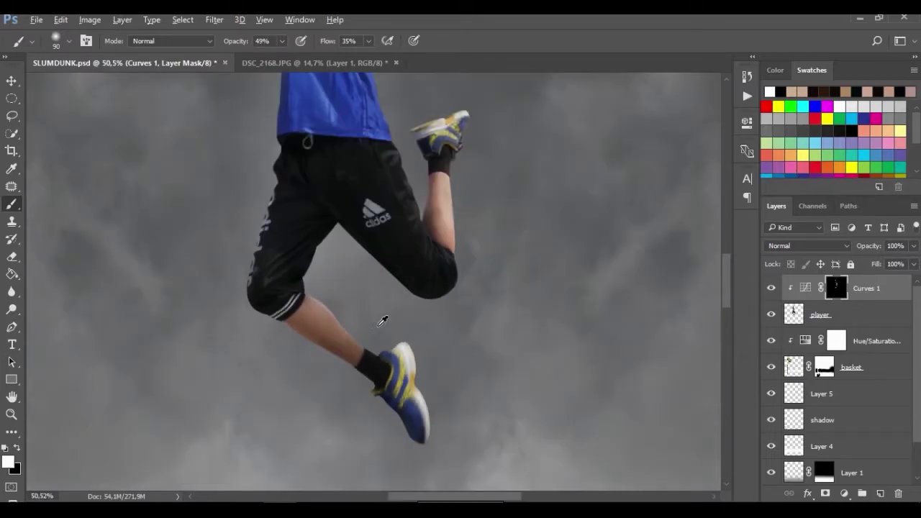
scroll(380, 319, down, 3)
scroll(380, 113, up, 2)
scroll(379, 114, down, 2)
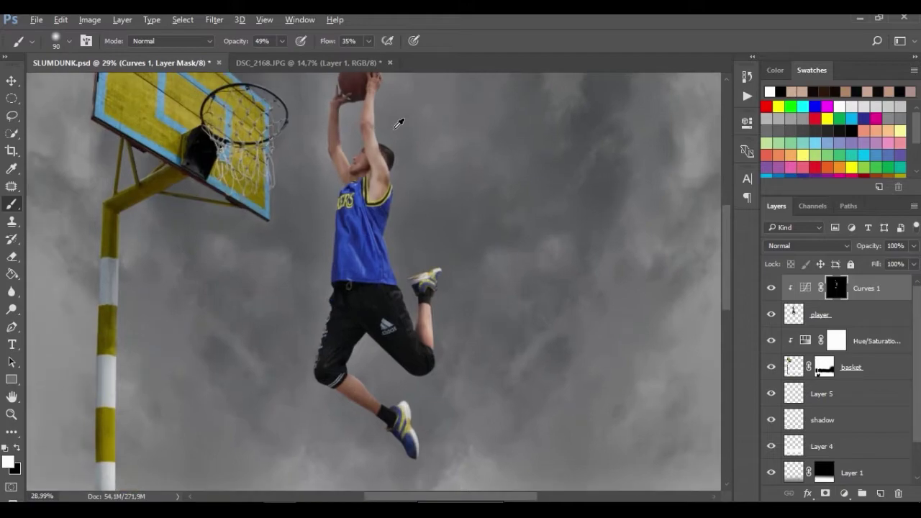
scroll(425, 128, down, 1)
scroll(389, 108, up, 1)
scroll(381, 100, up, 1)
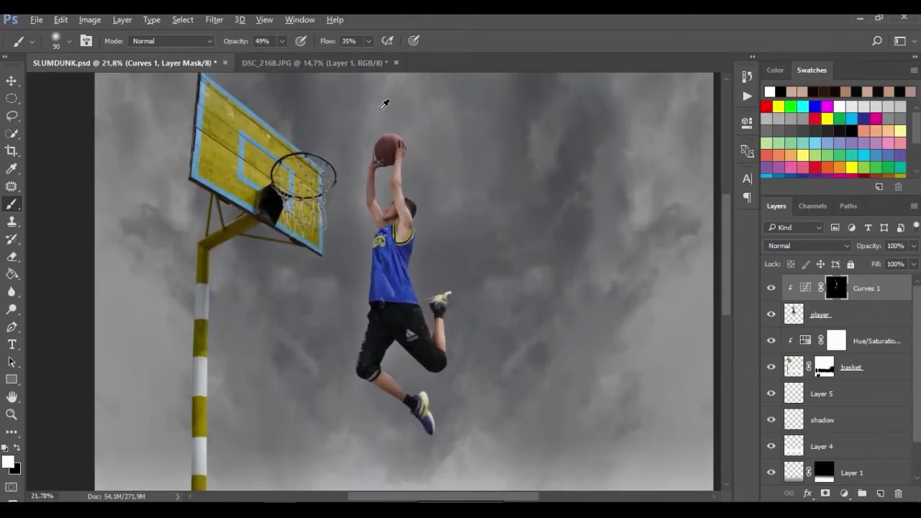
scroll(406, 161, up, 3)
scroll(406, 164, up, 1)
scroll(407, 164, up, 2)
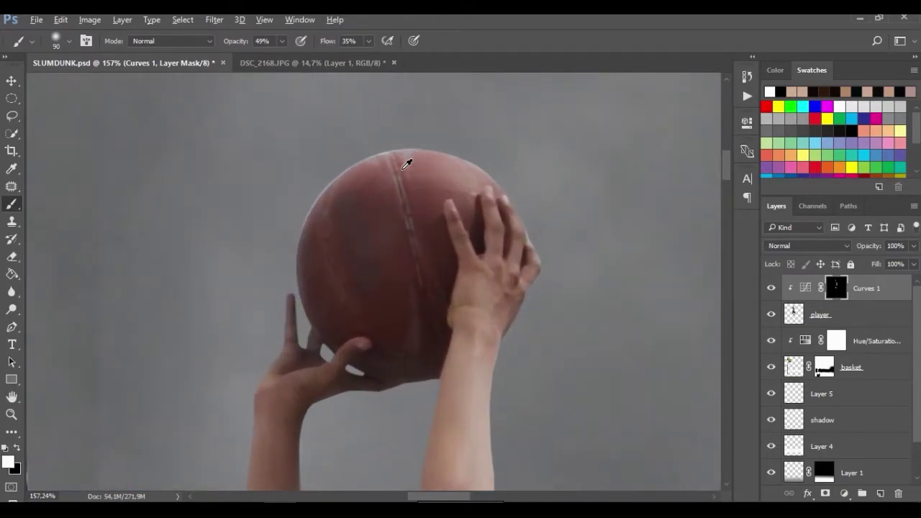
- On the player layer, trace a closed Pen path around the ball's upper-left edge
scroll(407, 164, up, 1)
click(793, 311)
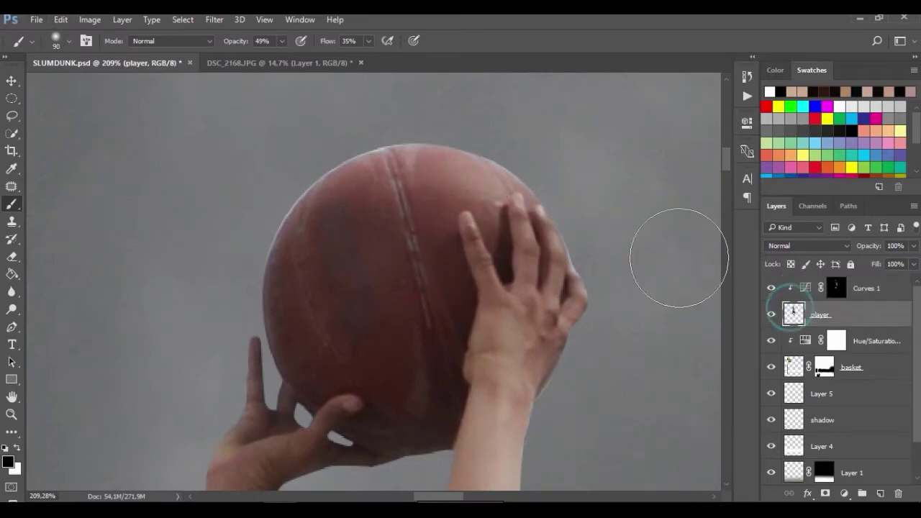
click(11, 327)
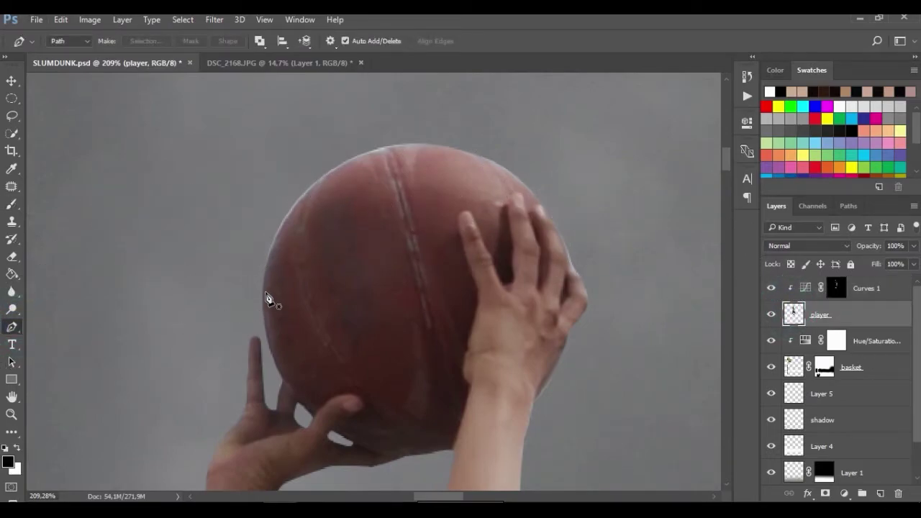
scroll(267, 297, up, 1)
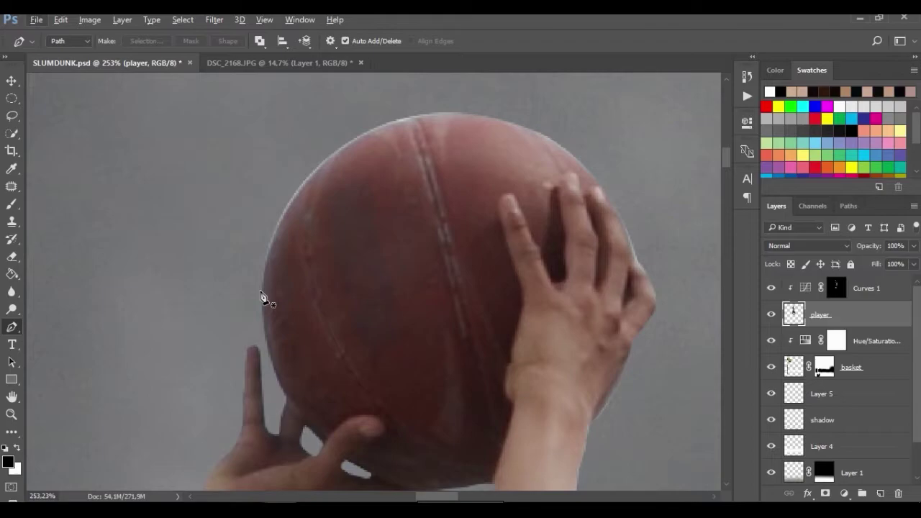
click(260, 290)
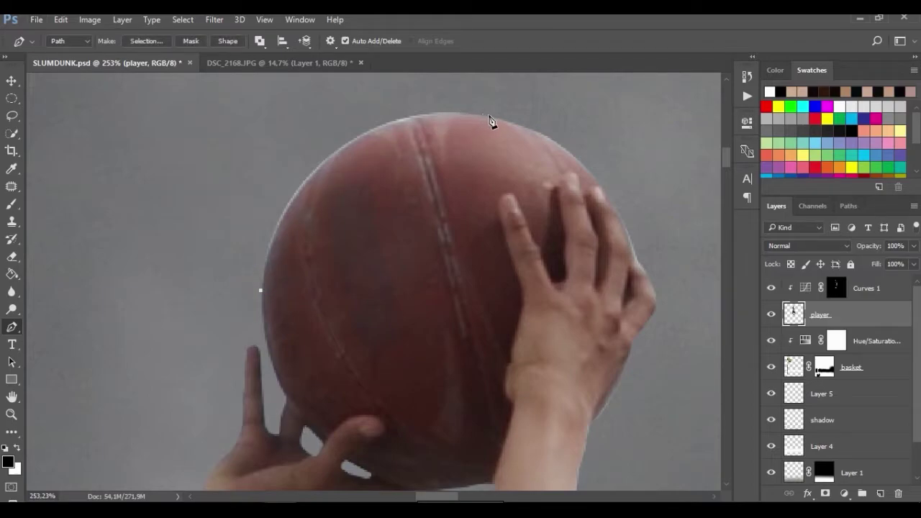
drag(489, 116, 699, 133)
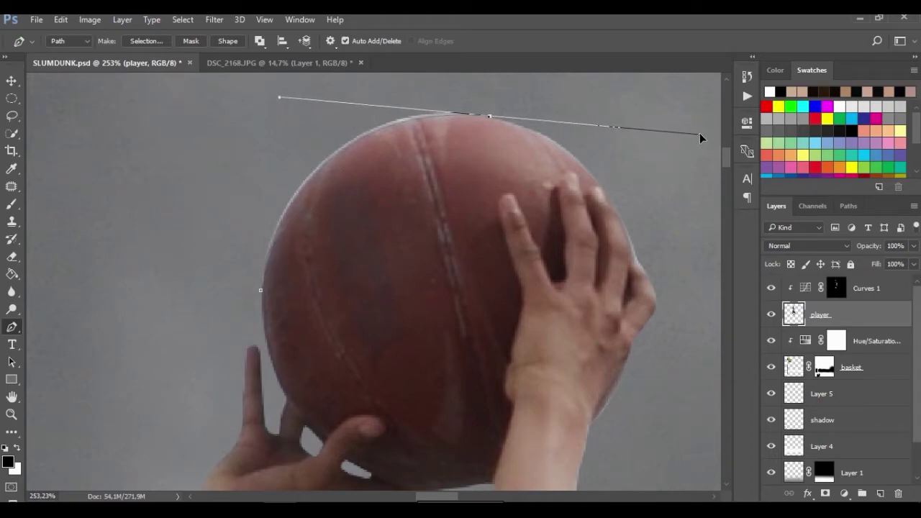
alt+click(489, 115)
click(181, 94)
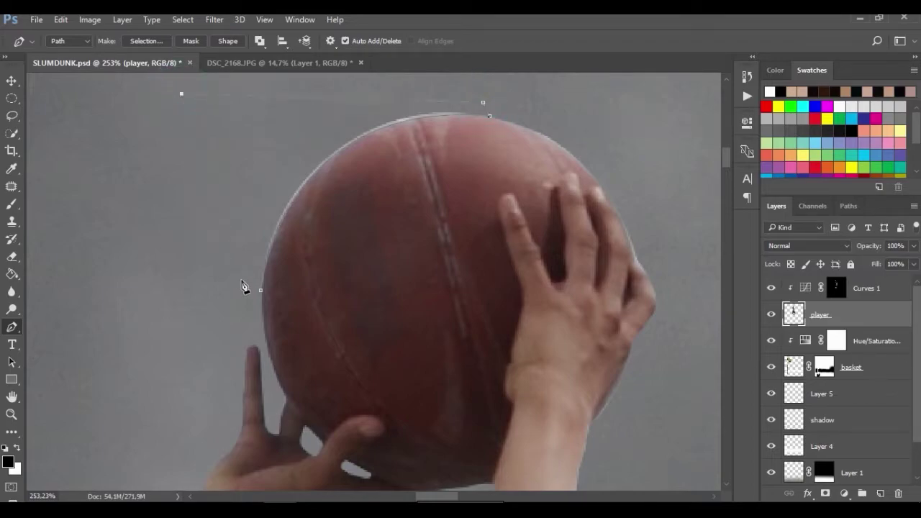
click(260, 291)
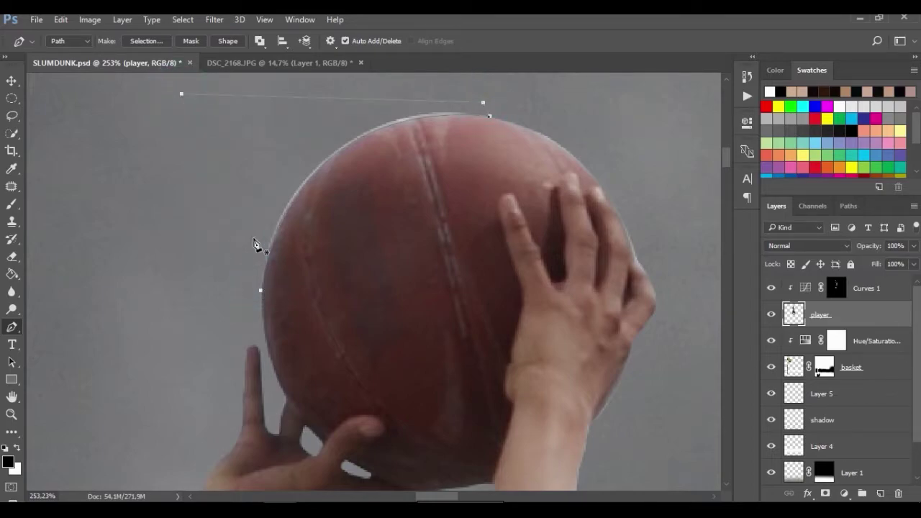
- Turn the path into a selection with 0 px feather
right_click(252, 181)
click(308, 220)
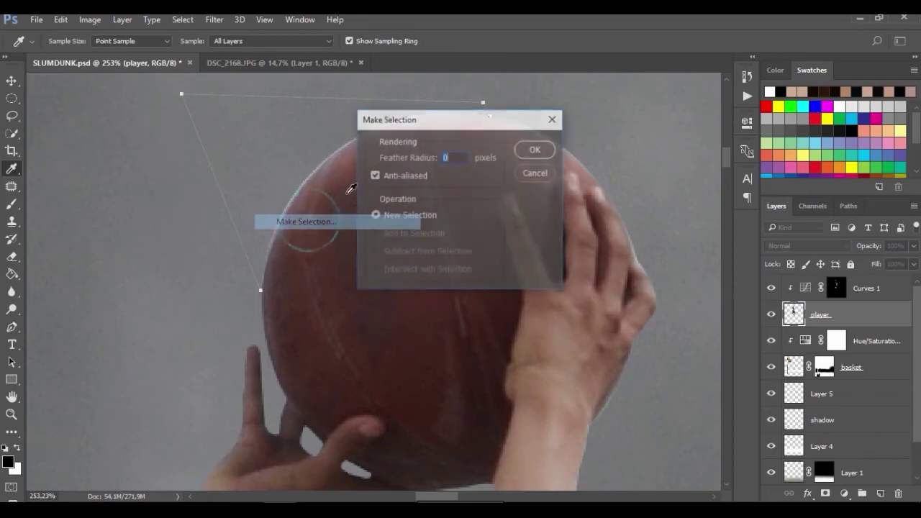
click(538, 154)
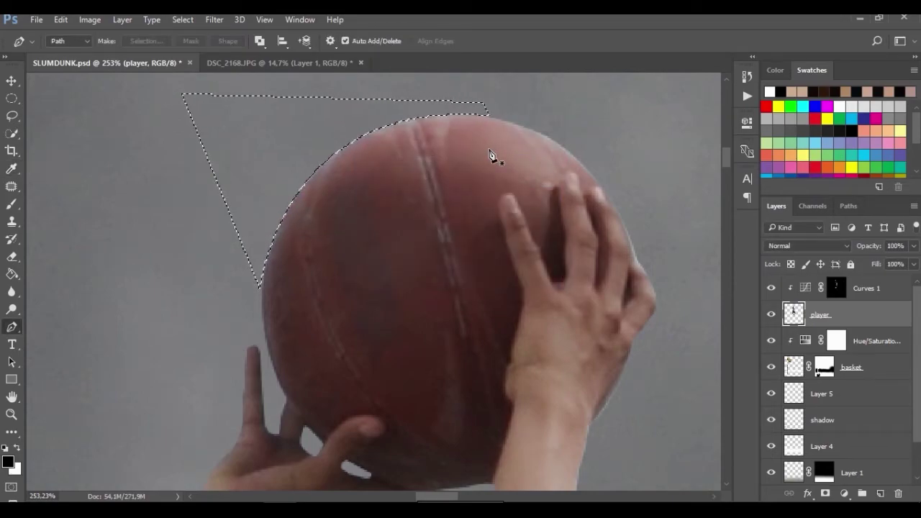
- Drop the ball selection and target the Curves 1 mask with a smaller soft brush
key(ctrl+d)
scroll(547, 172, down, 2)
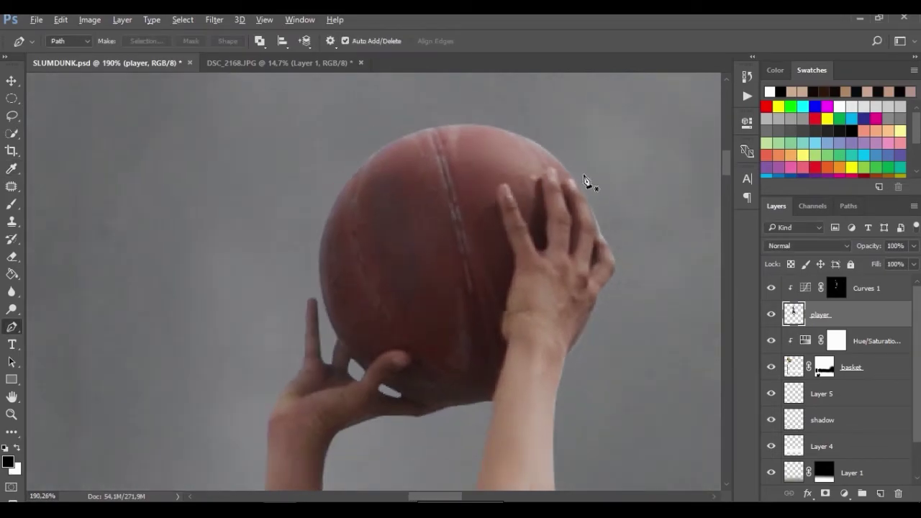
scroll(615, 221, up, 2)
scroll(608, 218, up, 1)
scroll(605, 218, down, 2)
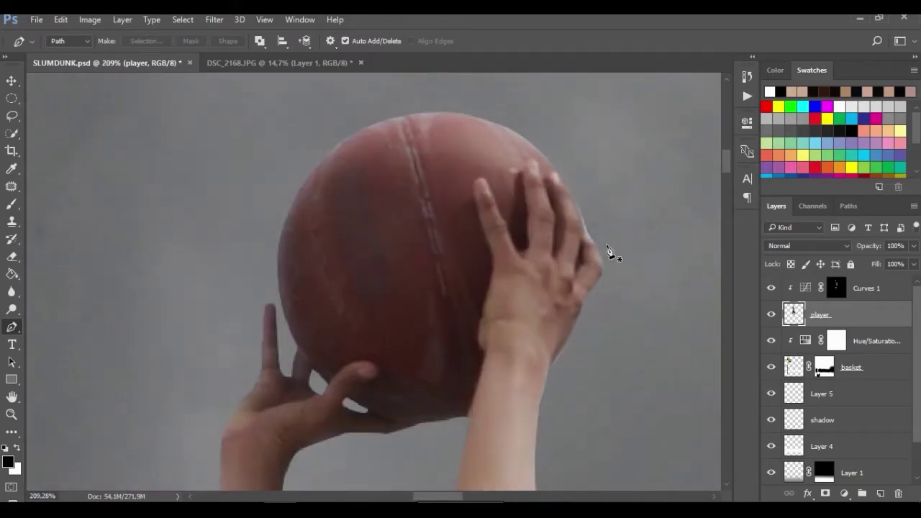
scroll(610, 356, down, 3)
scroll(611, 356, down, 2)
scroll(611, 356, down, 2)
scroll(611, 353, down, 2)
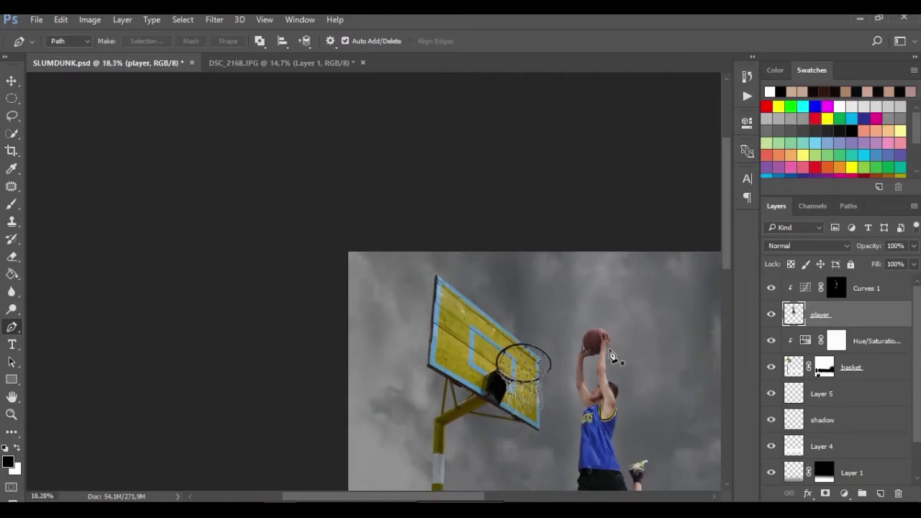
scroll(610, 356, down, 1)
scroll(415, 181, up, 1)
scroll(380, 158, up, 1)
scroll(377, 157, up, 1)
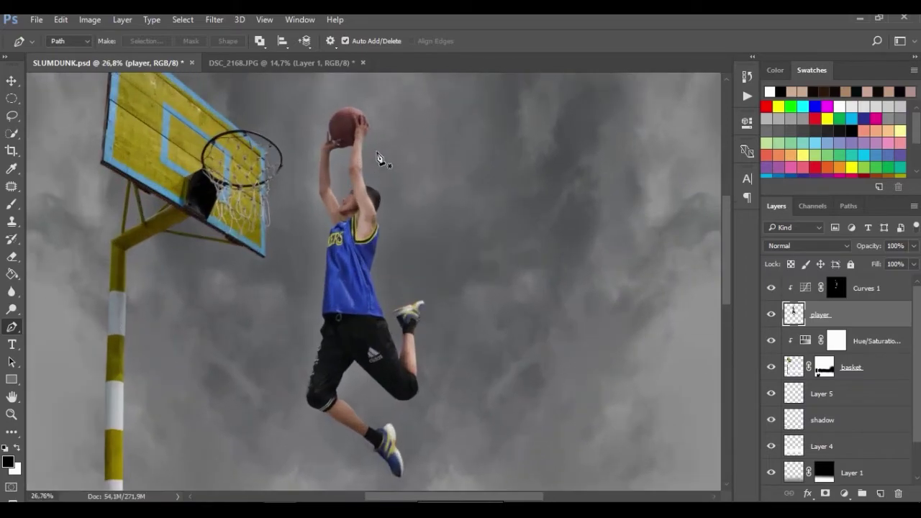
scroll(379, 157, up, 1)
scroll(331, 135, up, 3)
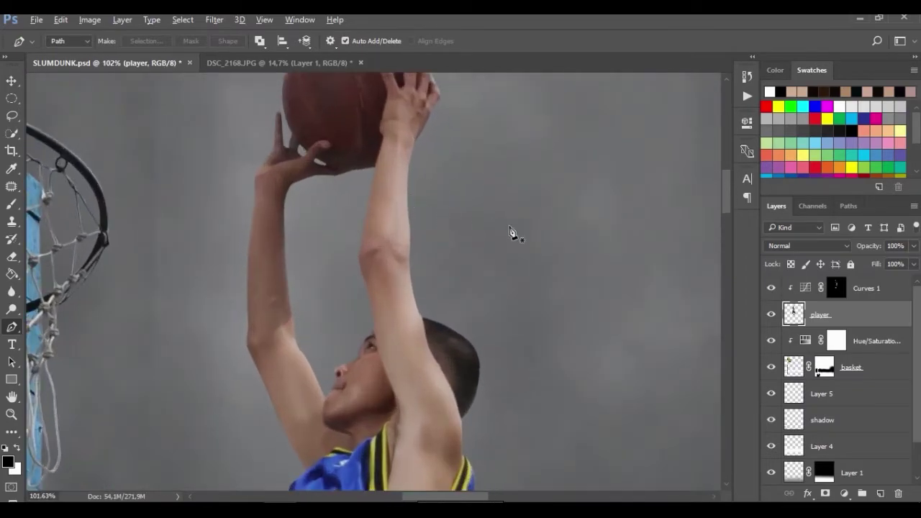
click(836, 288)
scroll(349, 128, up, 1)
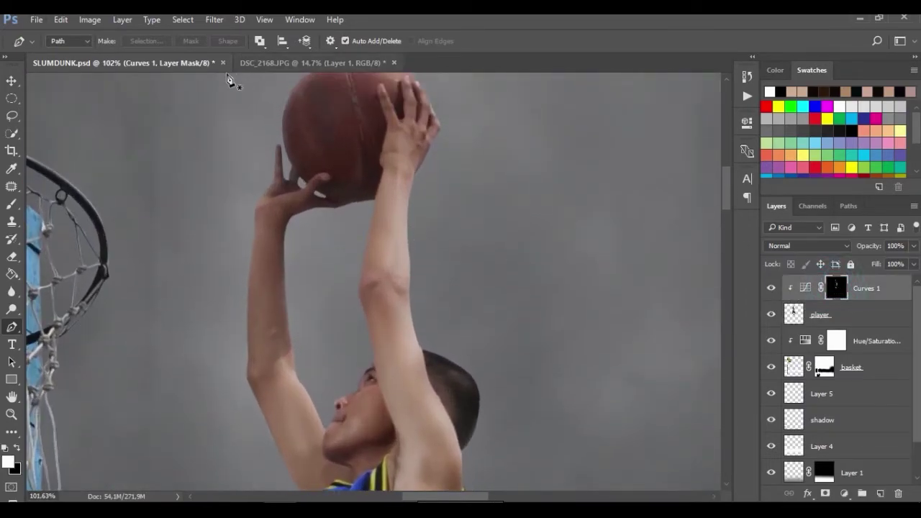
click(12, 204)
scroll(259, 207, down, 1)
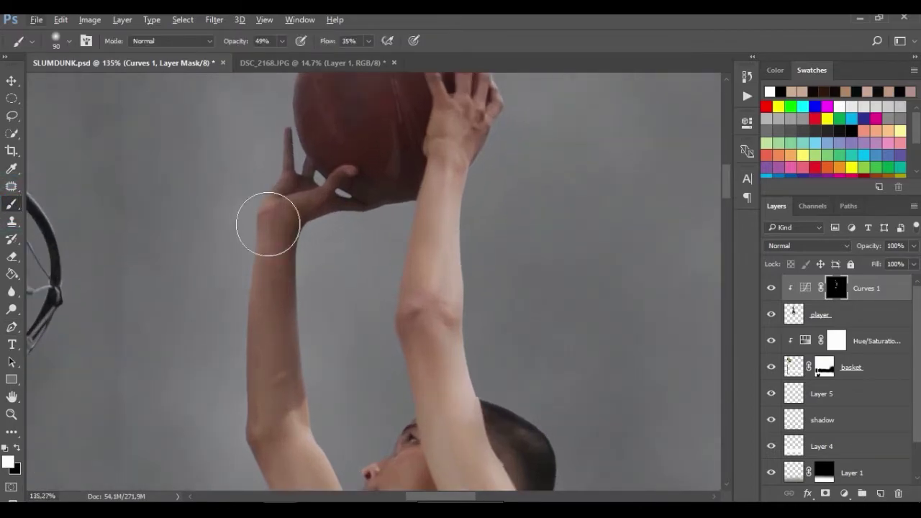
scroll(266, 220, down, 1)
key(bracketleft)
key(bracketleft)
key(bracketleft)
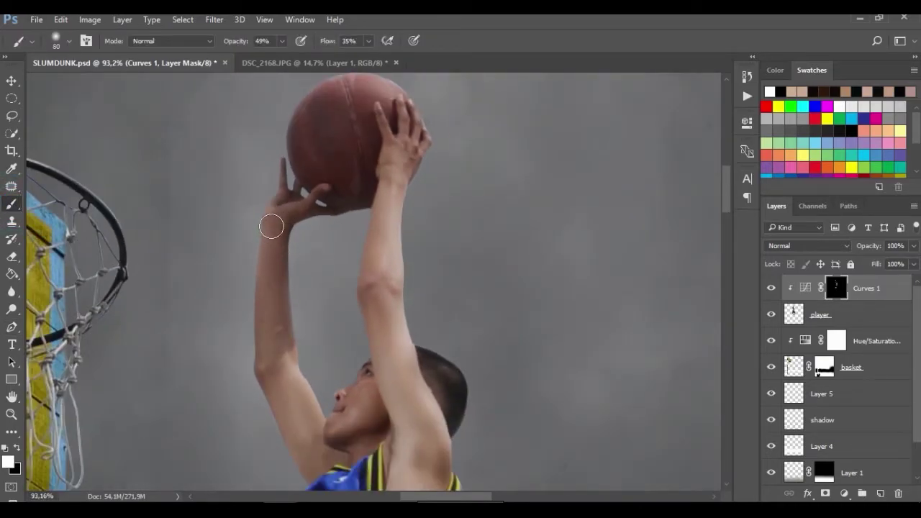
- Brighten the raised wrist, ball top and gripping fingers at 100% opacity
drag(269, 225, 257, 338)
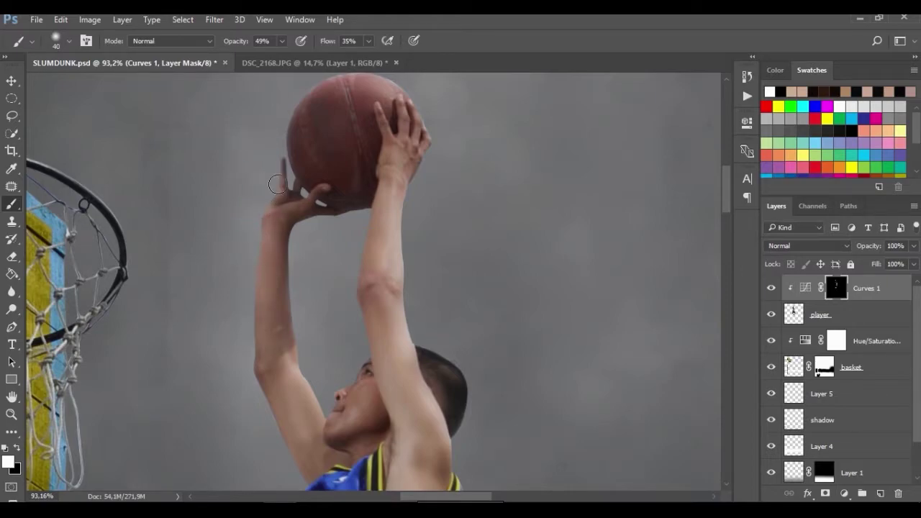
scroll(319, 123, up, 2)
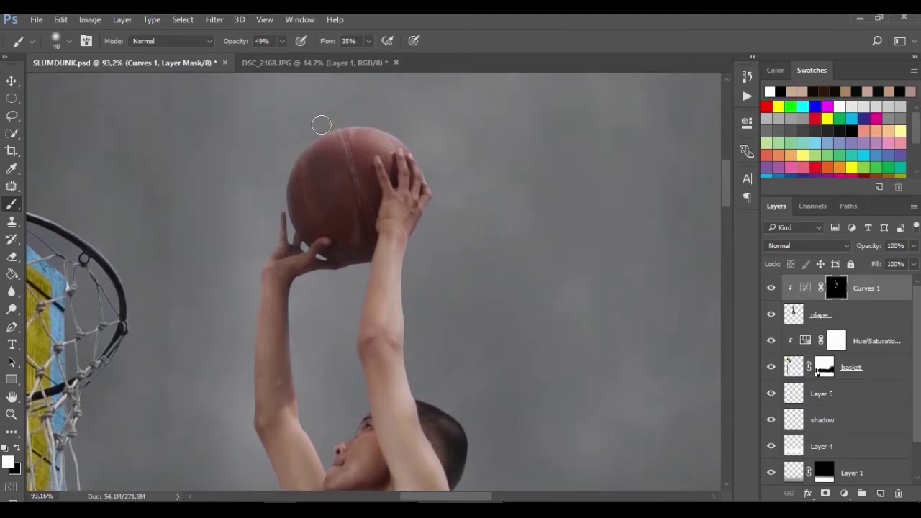
key(bracketright)
drag(350, 136, 355, 129)
key(bracketleft)
key(bracketleft)
key(bracketleft)
key(bracketleft)
key(0)
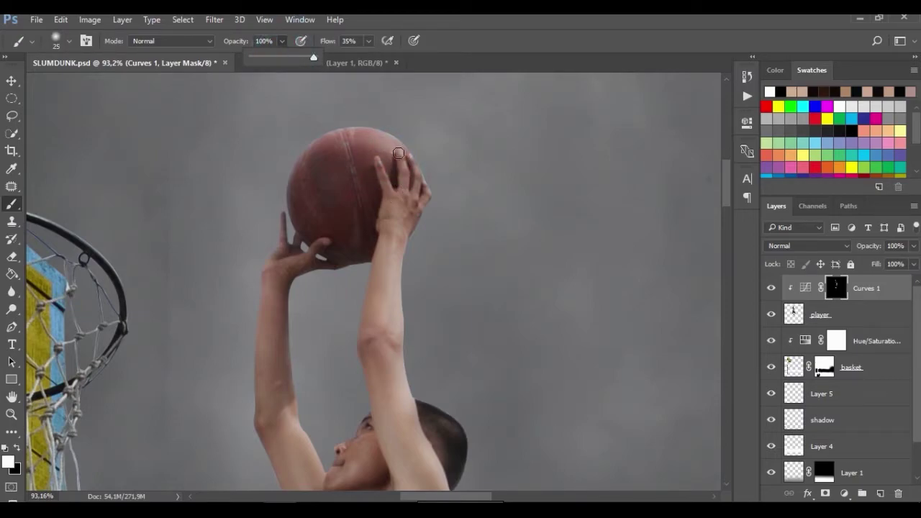
key(bracketleft)
mouse_move(400, 158)
mouse_down()
mouse_move(408, 190)
mouse_move(412, 165)
mouse_move(428, 207)
mouse_move(413, 227)
mouse_up()
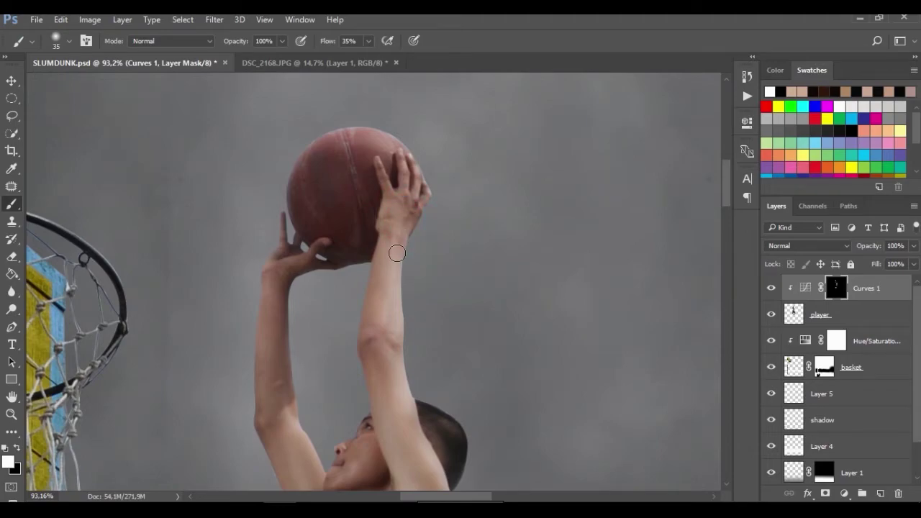
- Paint brightening along the player's arms, chin, face and jaw
scroll(381, 252, down, 3)
key(])
drag(354, 229, 343, 249)
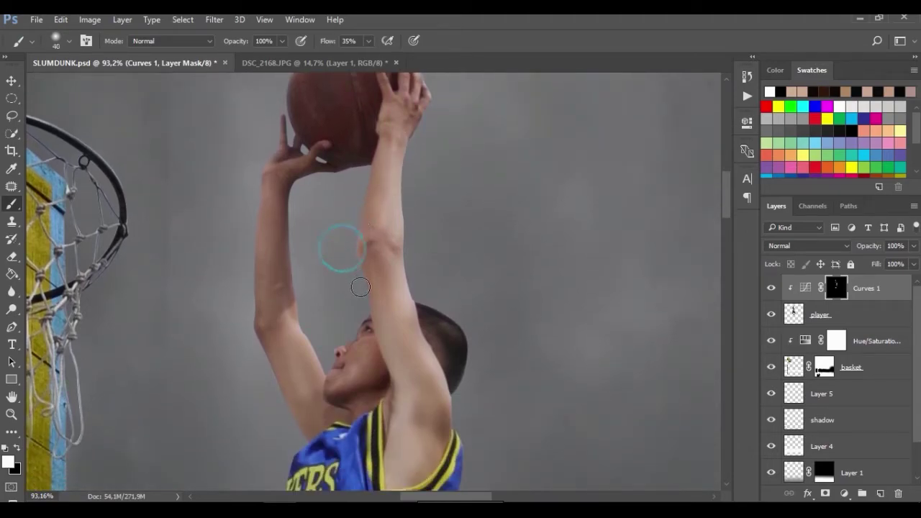
scroll(361, 287, down, 2)
drag(289, 224, 302, 257)
drag(239, 251, 262, 306)
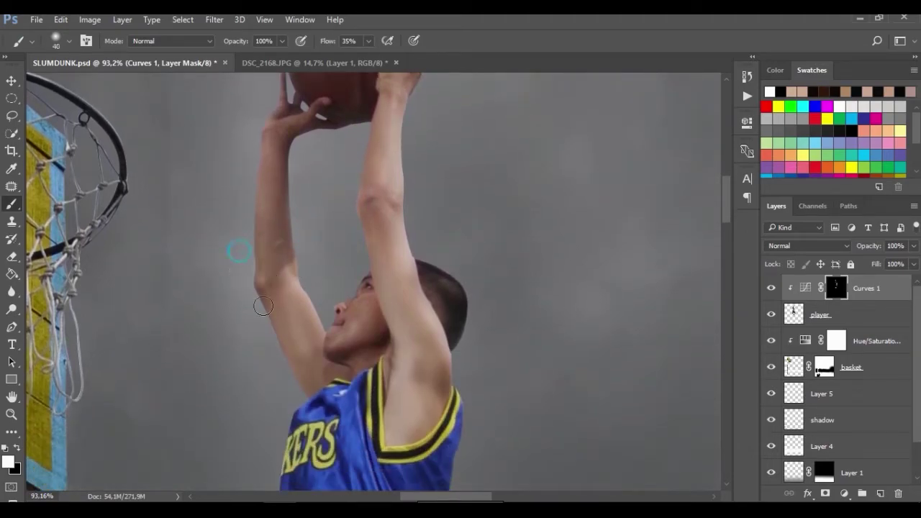
scroll(269, 304, down, 1)
scroll(329, 280, down, 1)
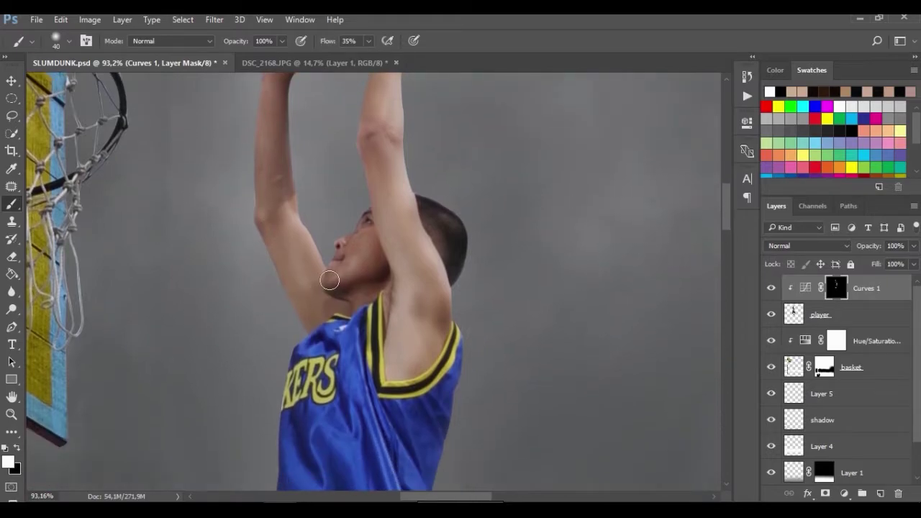
drag(352, 273, 351, 272)
drag(368, 241, 360, 268)
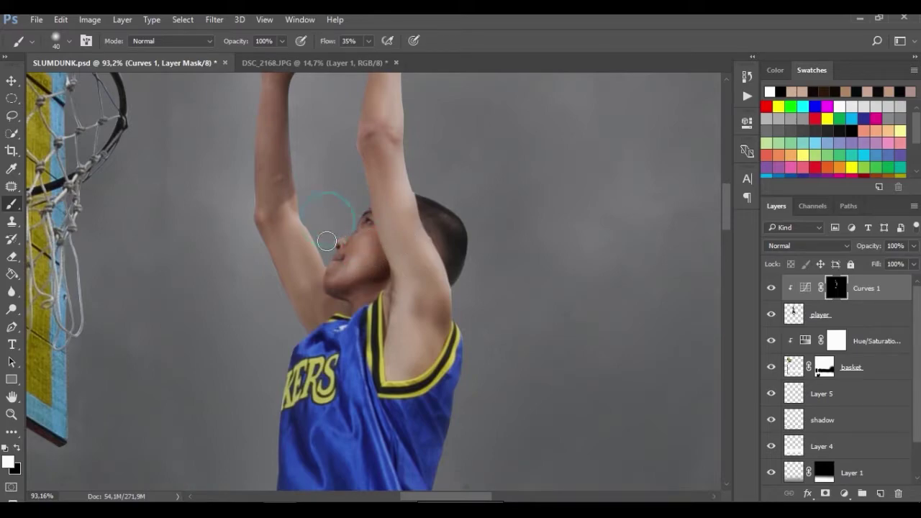
scroll(376, 266, down, 2)
scroll(362, 384, down, 1)
- Paint white on the Curves 1 mask along the player's calf and shorts edge
scroll(363, 432, up, 1)
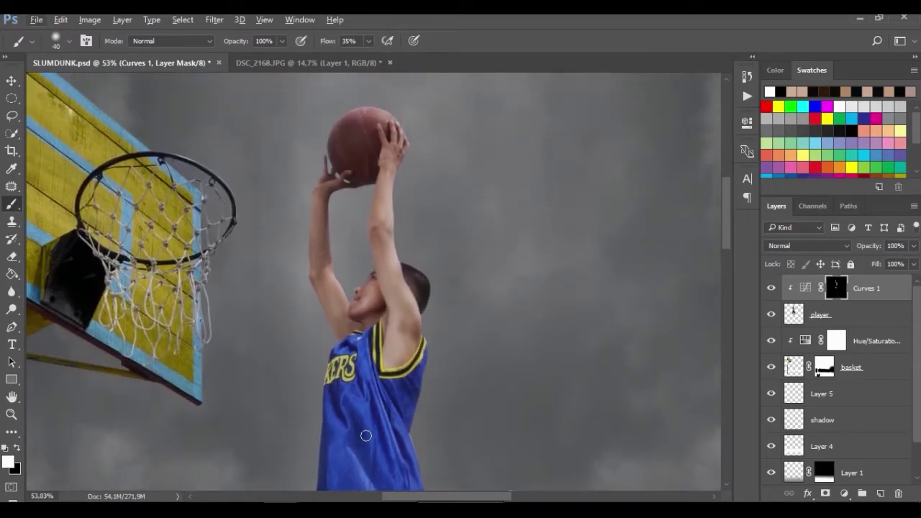
scroll(353, 374, down, 3)
scroll(337, 329, down, 1)
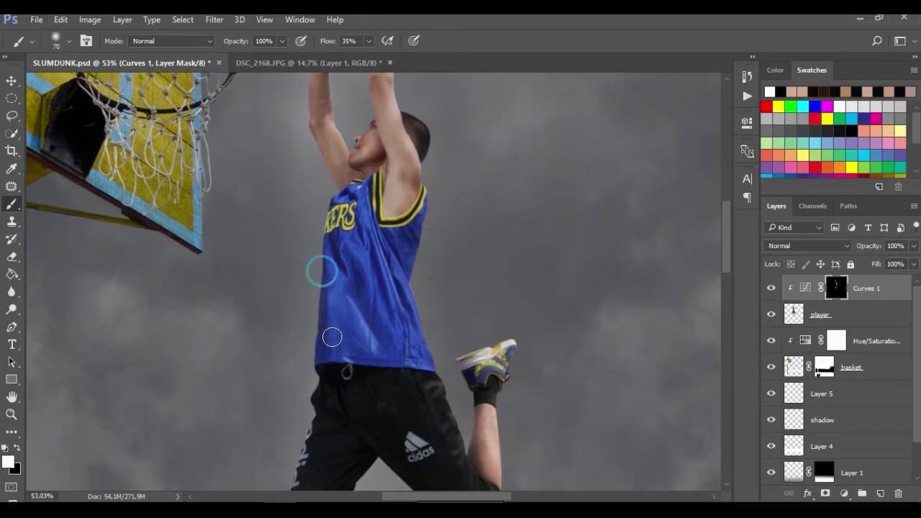
key(bracketright)
scroll(345, 244, down, 2)
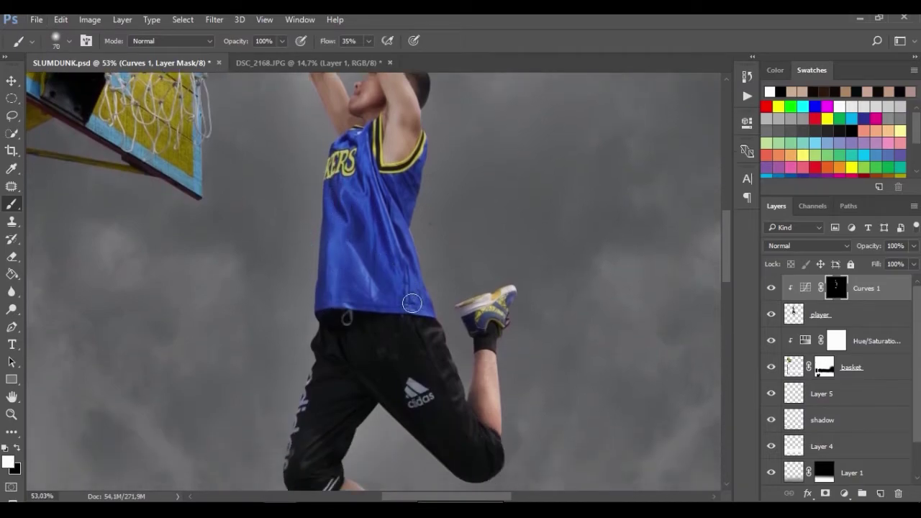
scroll(427, 281, down, 3)
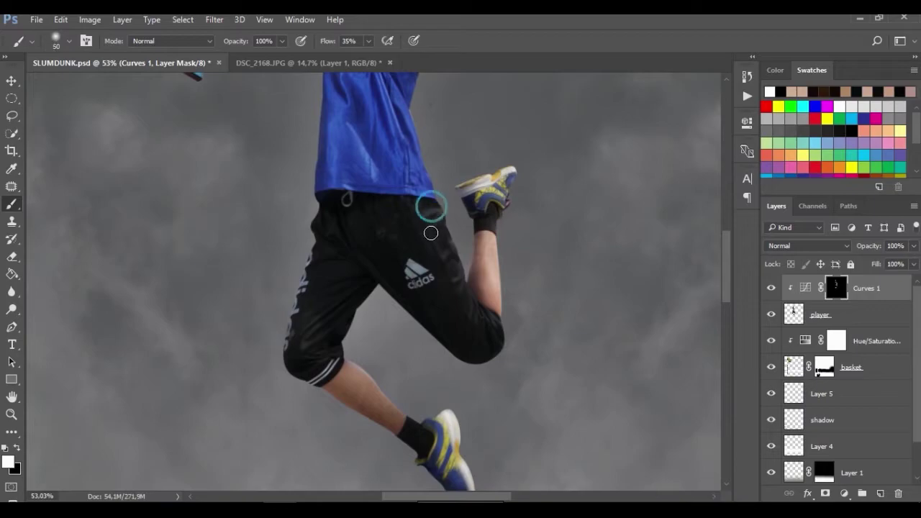
key(bracketleft)
key(bracketleft)
drag(475, 293, 484, 275)
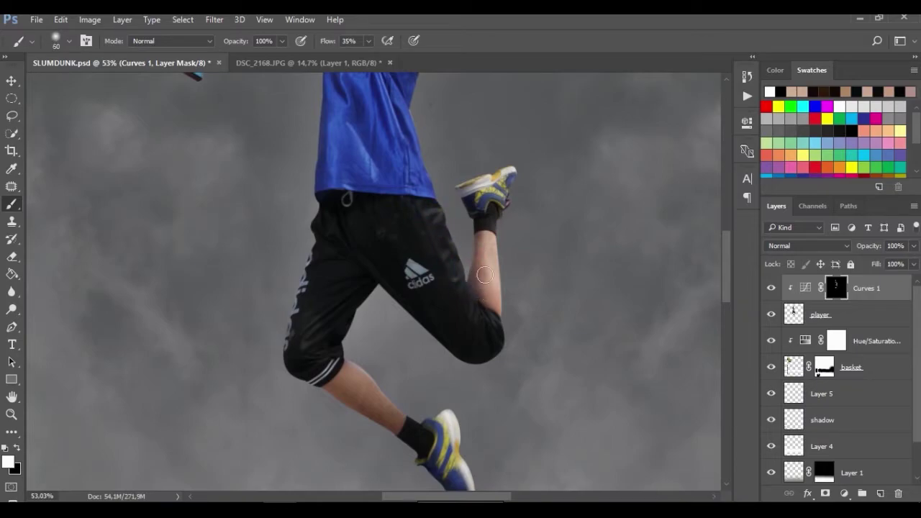
key(bracketright)
scroll(369, 381, down, 2)
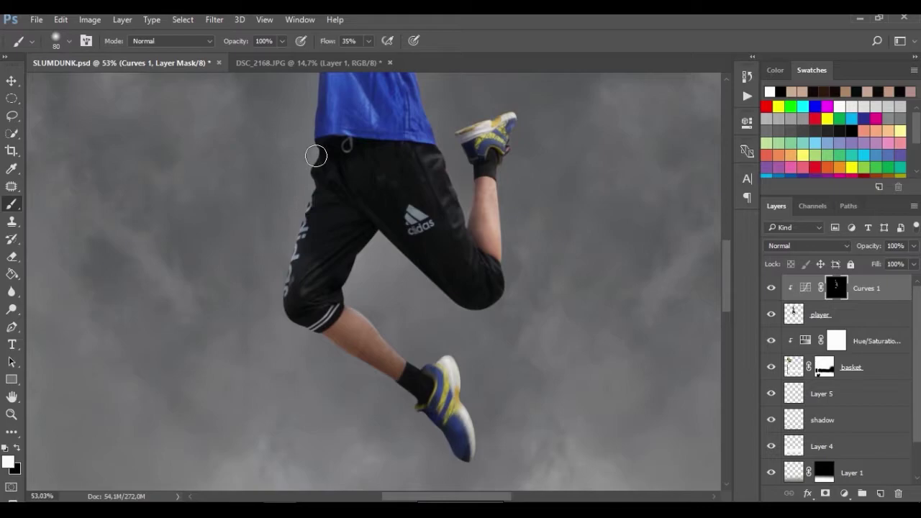
scroll(499, 357, down, 2)
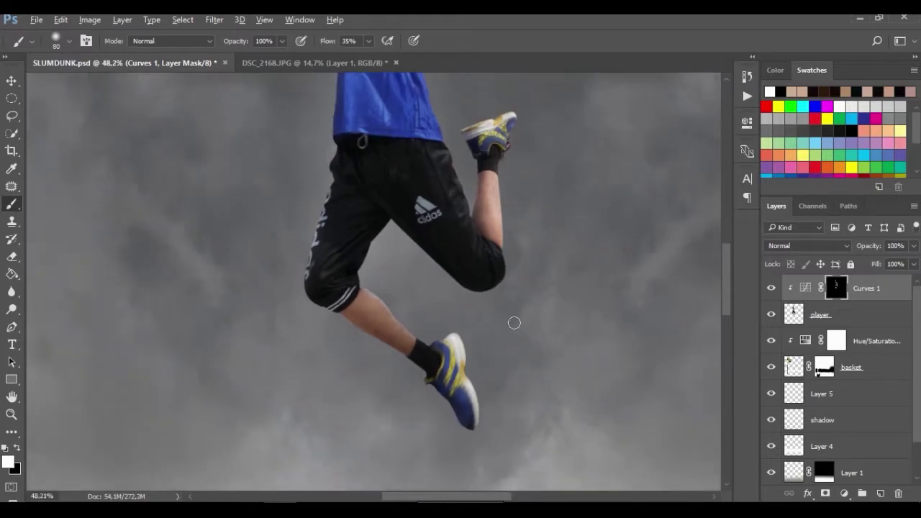
scroll(512, 323, down, 3)
scroll(503, 216, down, 2)
scroll(408, 197, up, 1)
scroll(407, 197, up, 1)
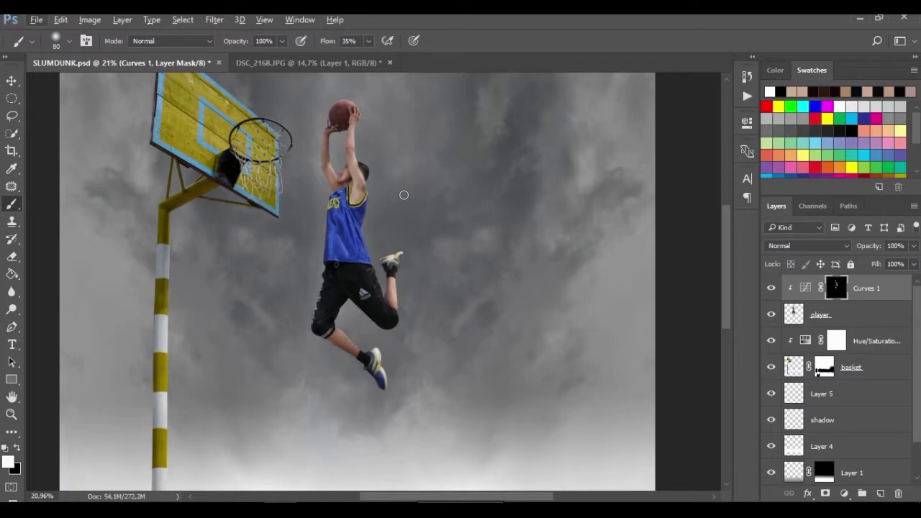
scroll(404, 195, down, 1)
scroll(405, 166, up, 2)
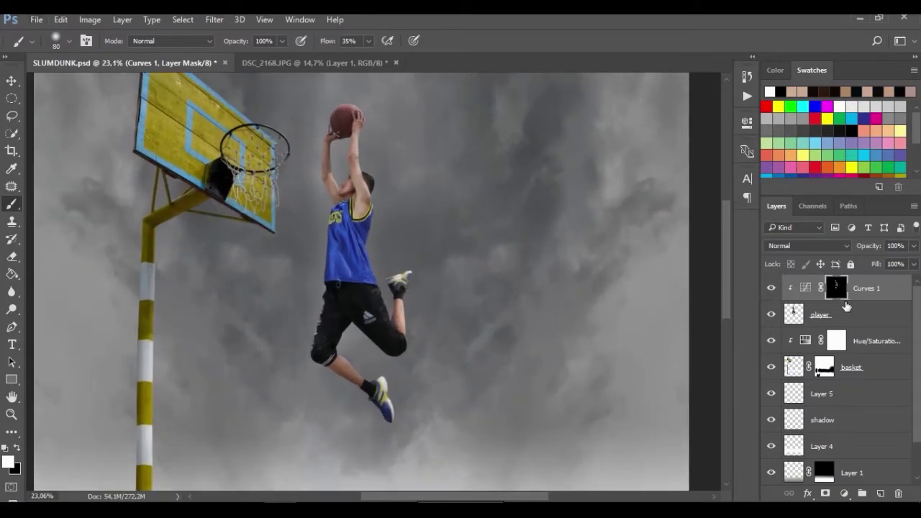
- Merge Curves 1 into the player layer, then add a clipped Curves pulled down to darken him
right_click(858, 290)
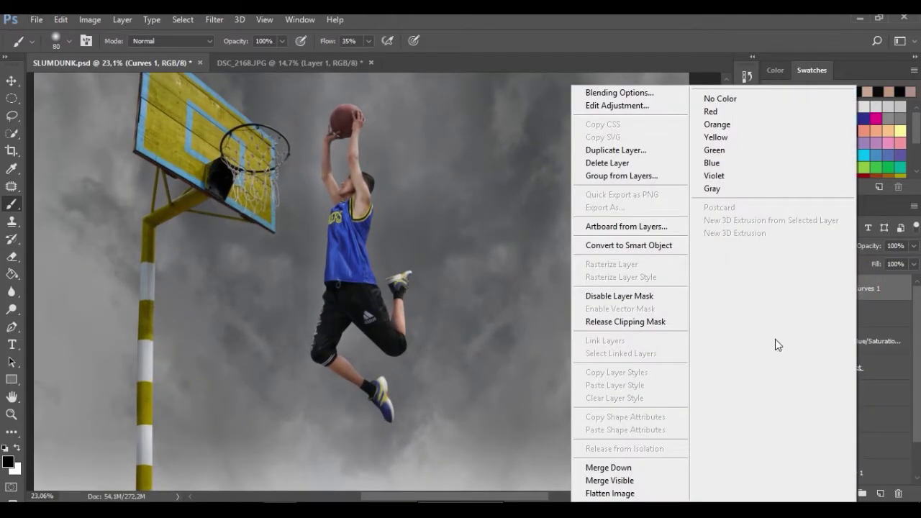
click(641, 467)
click(843, 493)
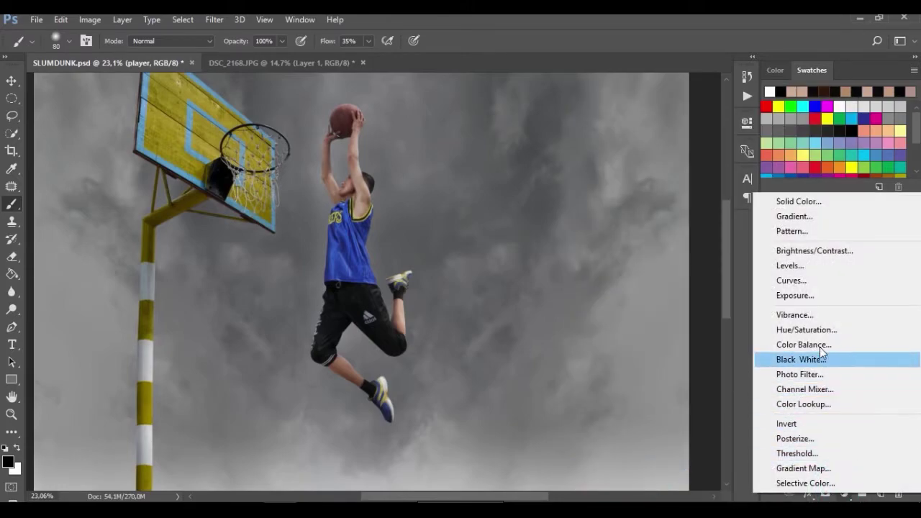
click(810, 285)
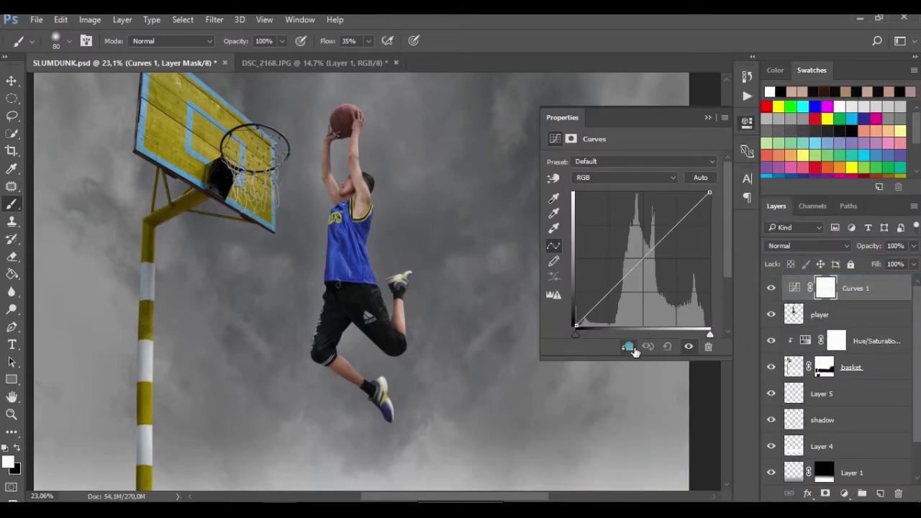
click(640, 256)
drag(640, 256, 647, 269)
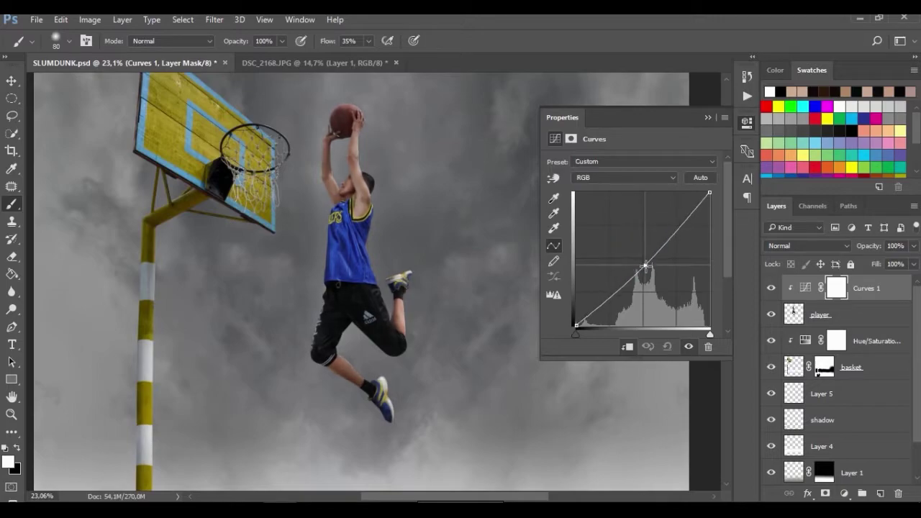
- Fill the new Curves 1 mask with black to hide the darkening
click(706, 118)
click(12, 274)
key(x)
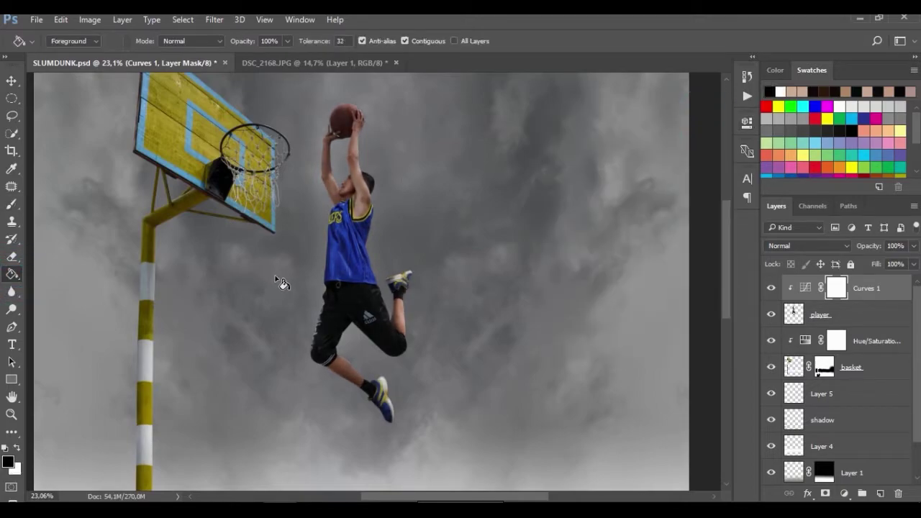
click(370, 274)
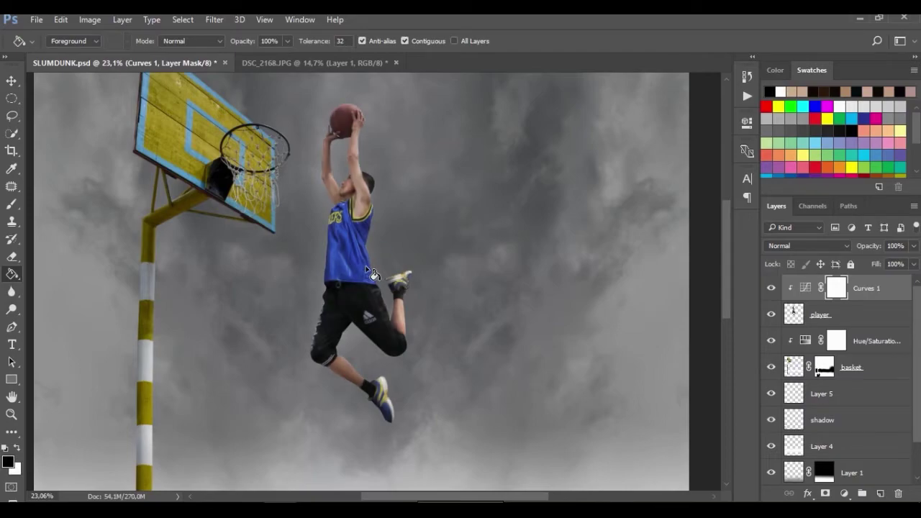
click(13, 203)
- Paint white with a smaller brush down the raised forearm
scroll(314, 158, up, 2)
scroll(355, 136, up, 1)
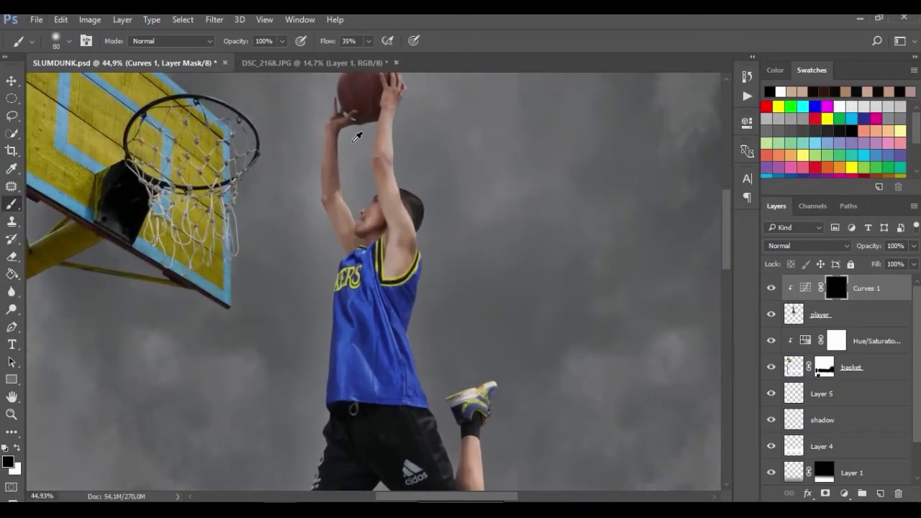
scroll(356, 137, up, 2)
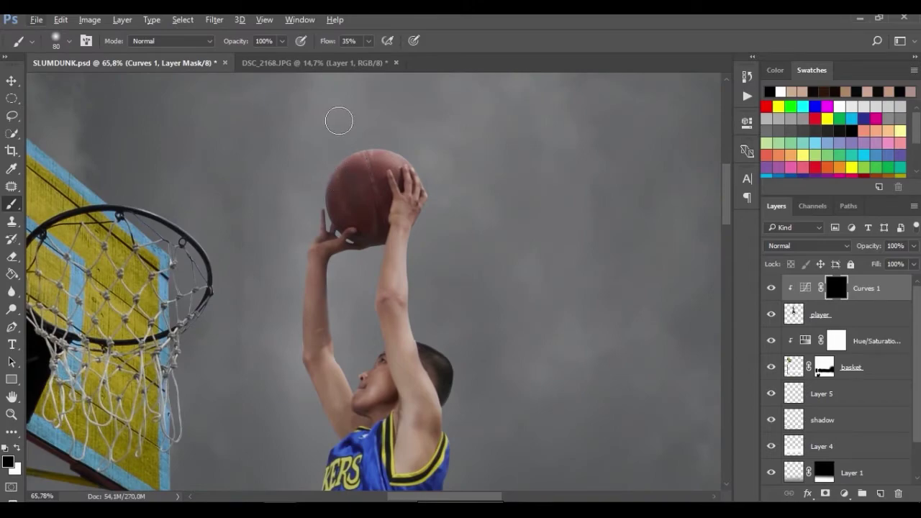
key(x)
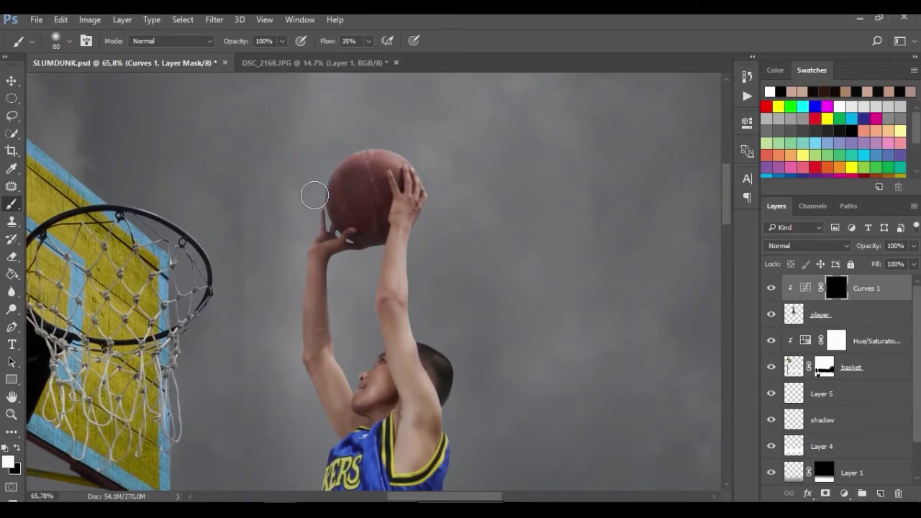
scroll(297, 238, up, 2)
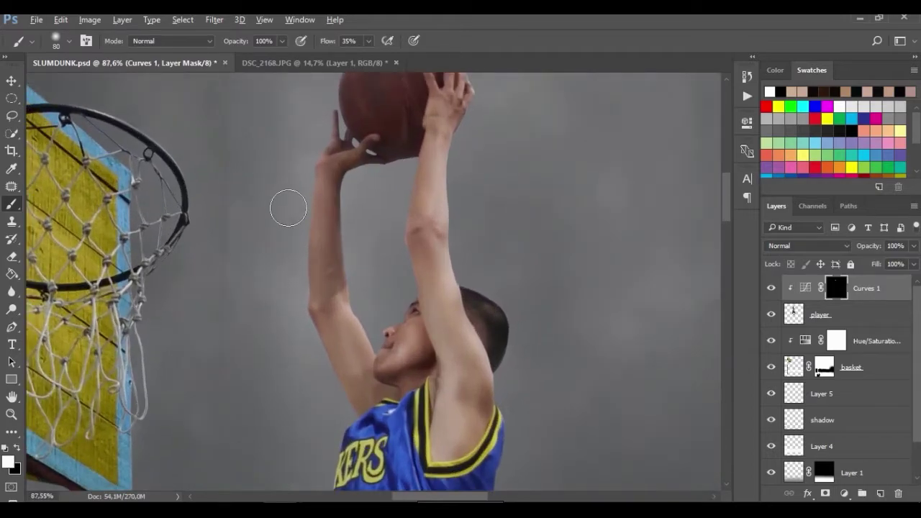
key(bracketleft)
key(bracketleft)
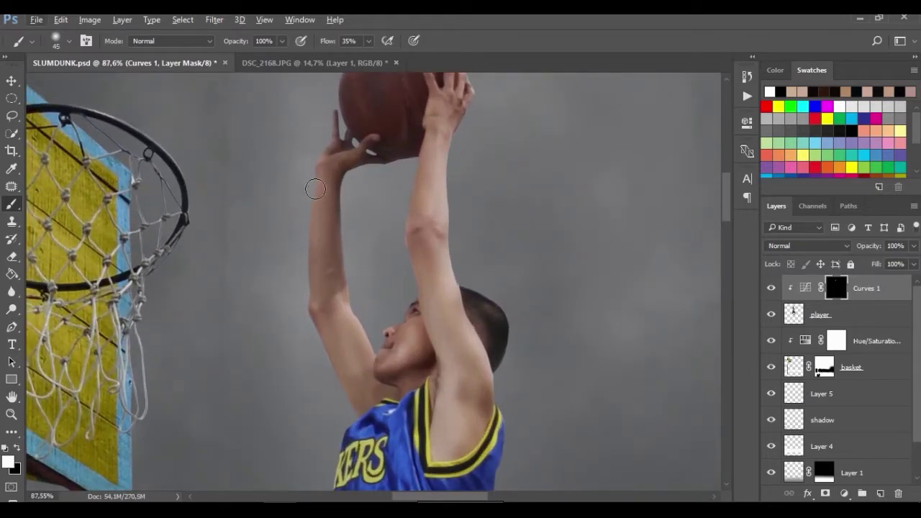
drag(345, 181, 349, 232)
- Paint the lower-left jersey and legs with a slightly larger brush
scroll(295, 241, down, 3)
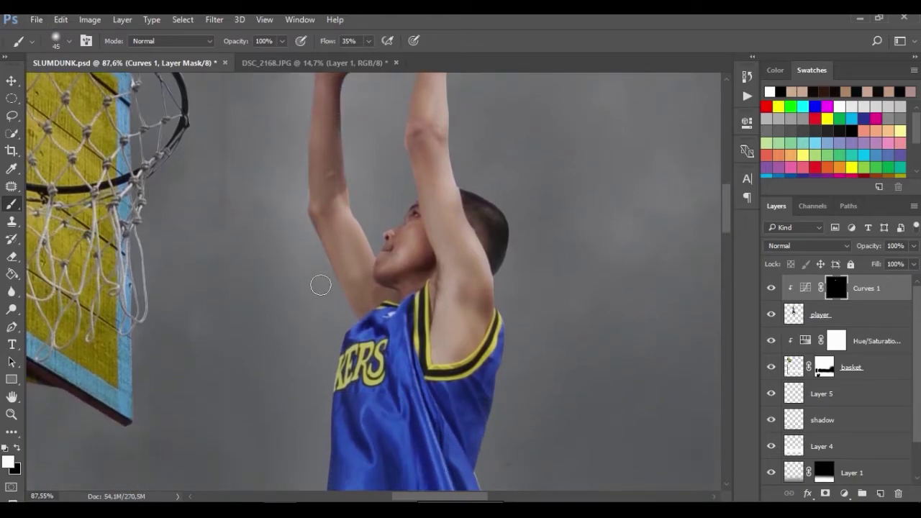
scroll(335, 269, down, 3)
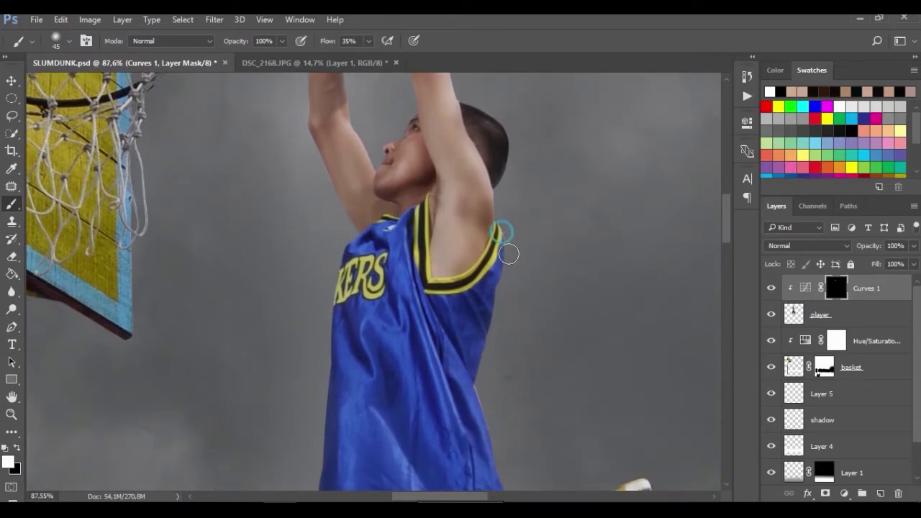
scroll(460, 288, down, 3)
key(bracketright)
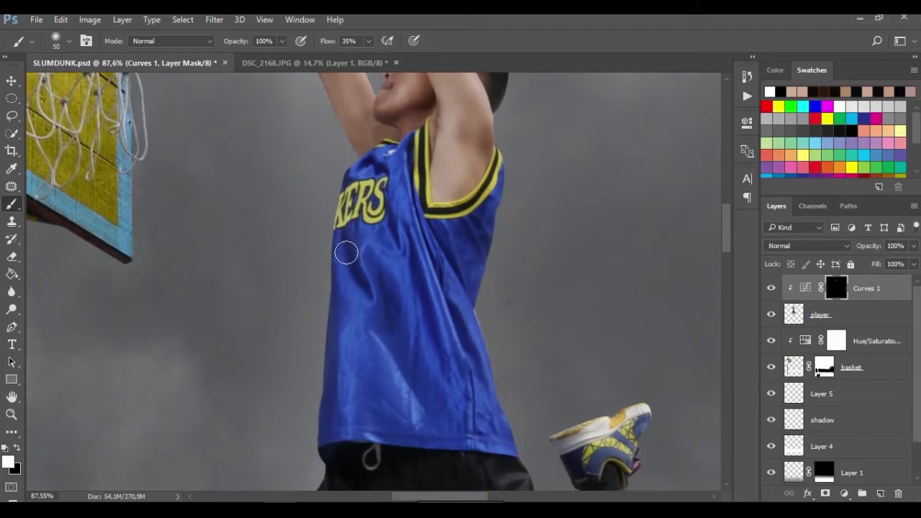
scroll(375, 317, down, 1)
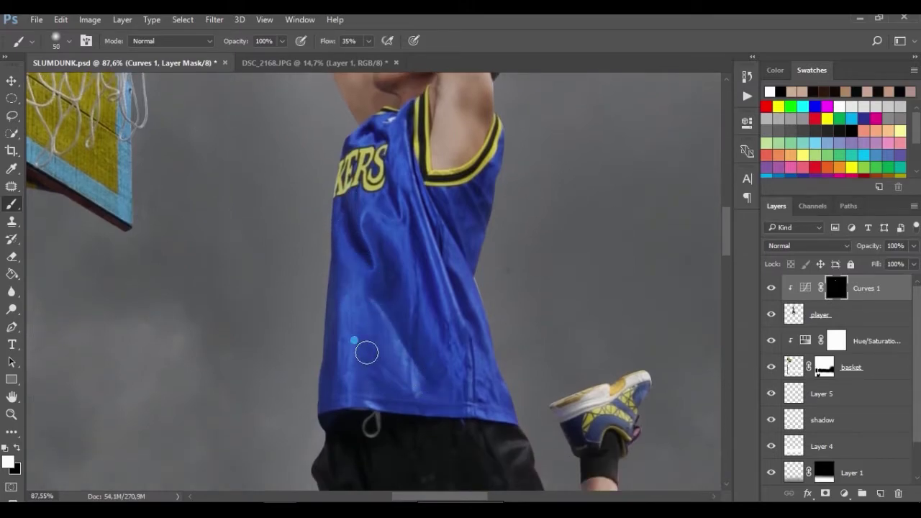
drag(366, 351, 314, 384)
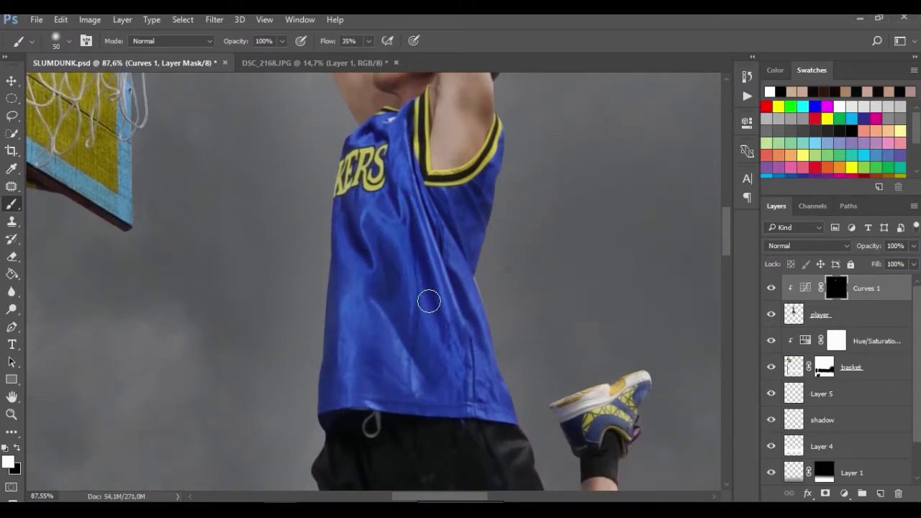
scroll(429, 295, down, 3)
scroll(403, 305, down, 2)
scroll(376, 316, down, 1)
scroll(432, 323, down, 2)
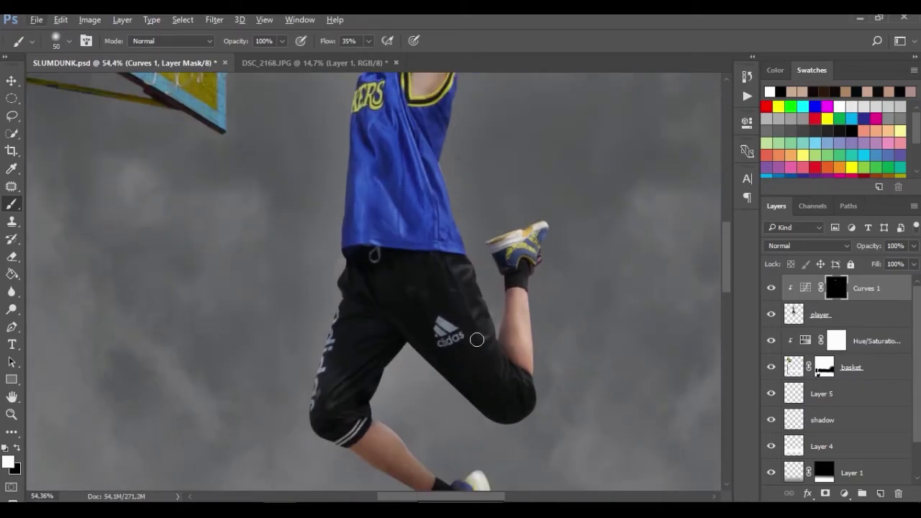
scroll(467, 345, down, 2)
scroll(460, 364, down, 2)
scroll(357, 325, up, 1)
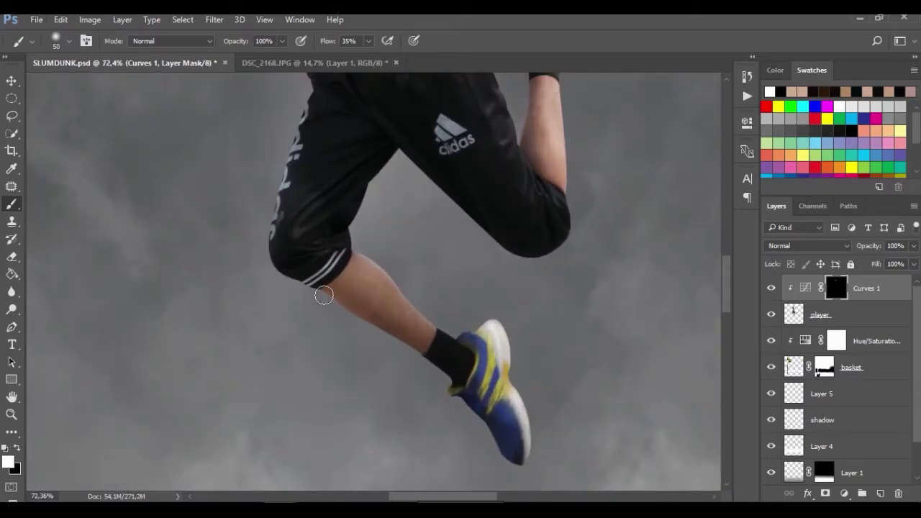
scroll(305, 232, up, 1)
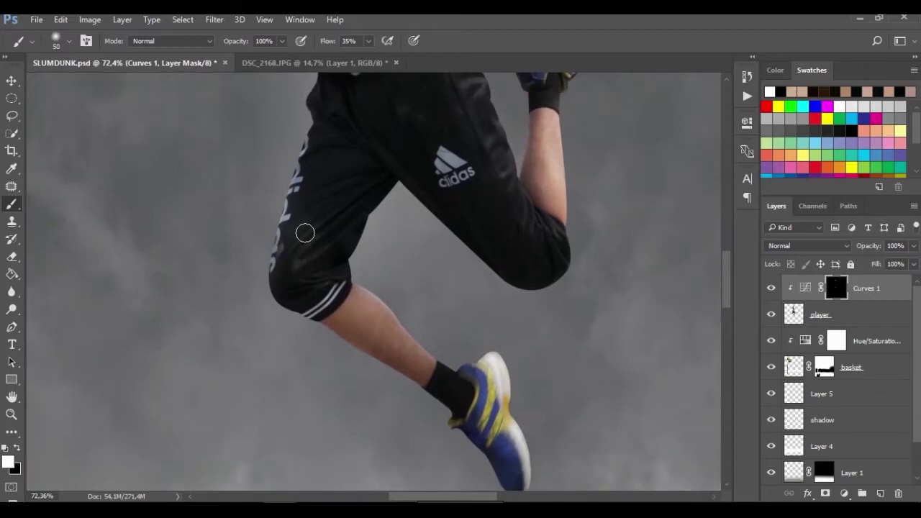
scroll(325, 197, up, 2)
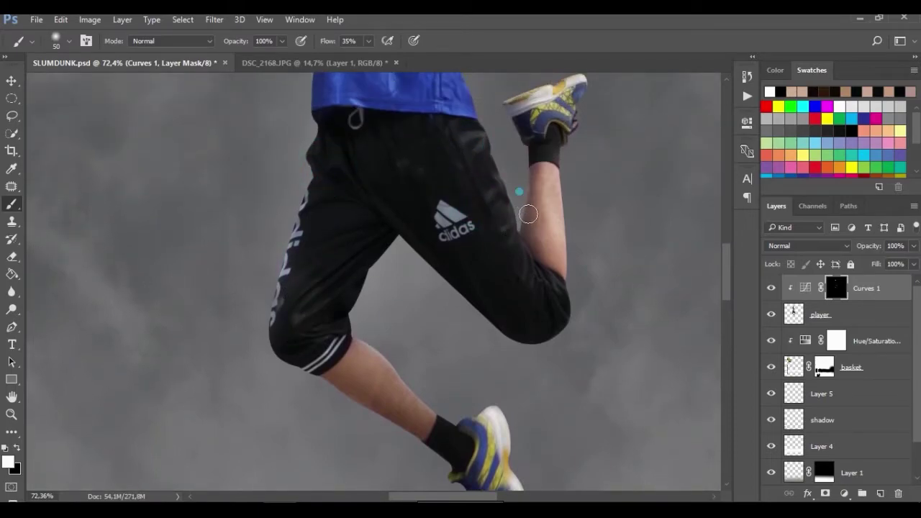
scroll(530, 145, down, 5)
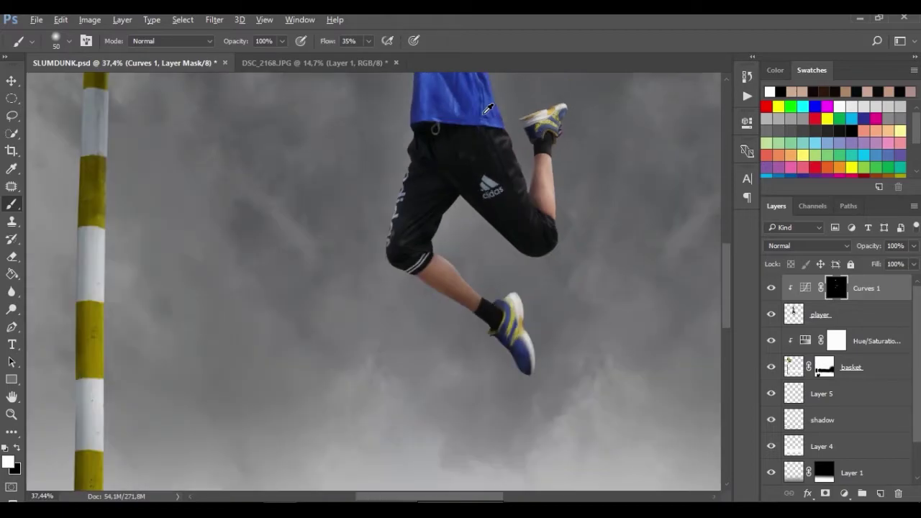
scroll(488, 108, down, 3)
scroll(483, 101, down, 1)
scroll(427, 169, down, 2)
scroll(407, 185, up, 2)
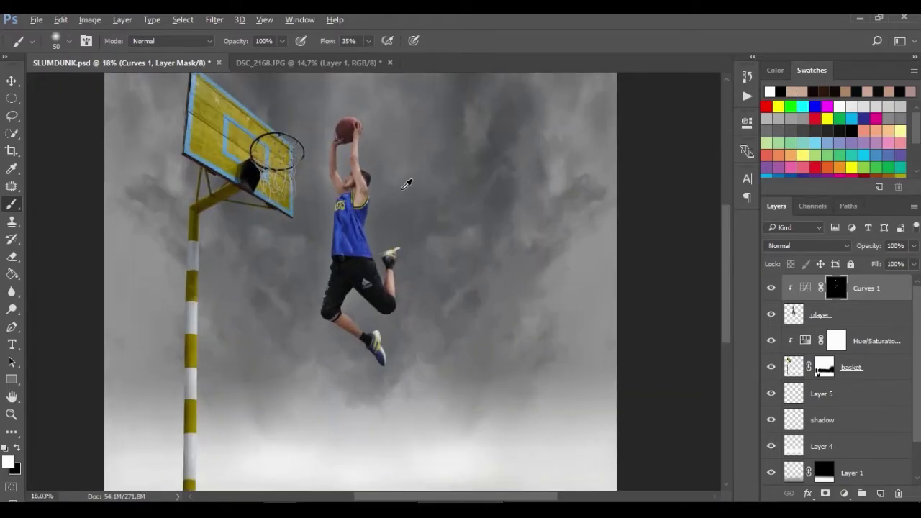
scroll(392, 181, up, 1)
scroll(370, 176, up, 1)
scroll(353, 173, up, 1)
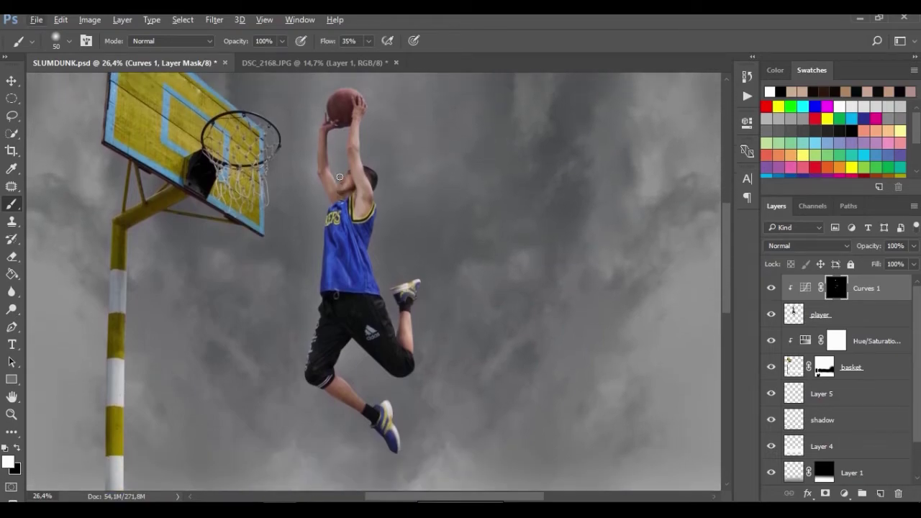
- Fit the composition in the window and merge Curves 1 down into the player layer
click(12, 80)
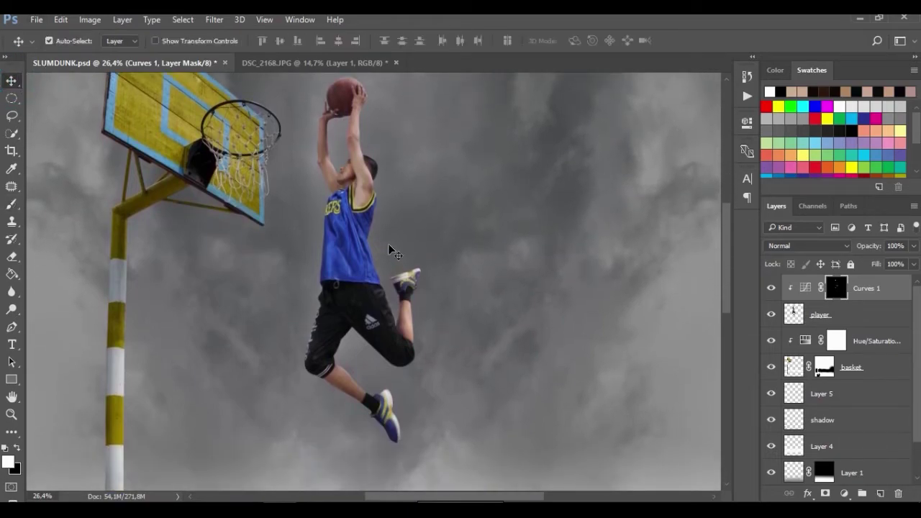
drag(387, 243, 389, 245)
key(ctrl+0)
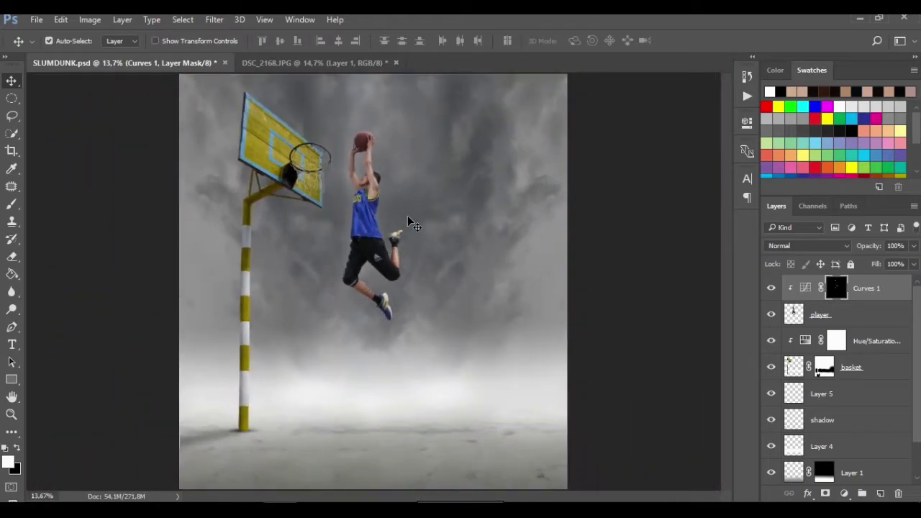
right_click(861, 295)
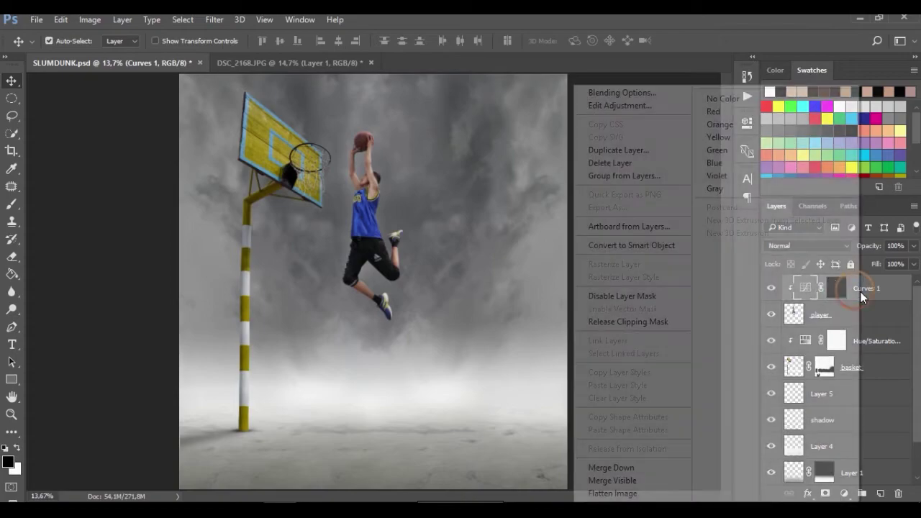
click(673, 467)
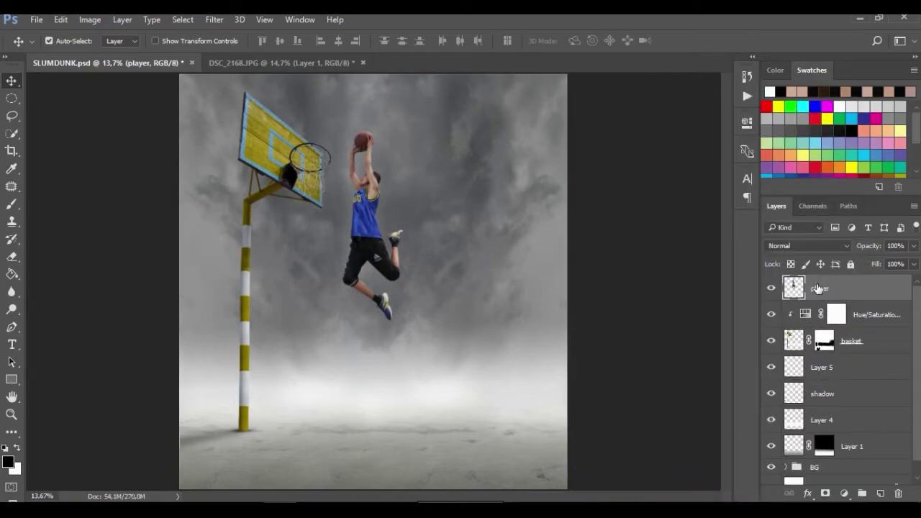
key(b)
key(ctrl+minus)
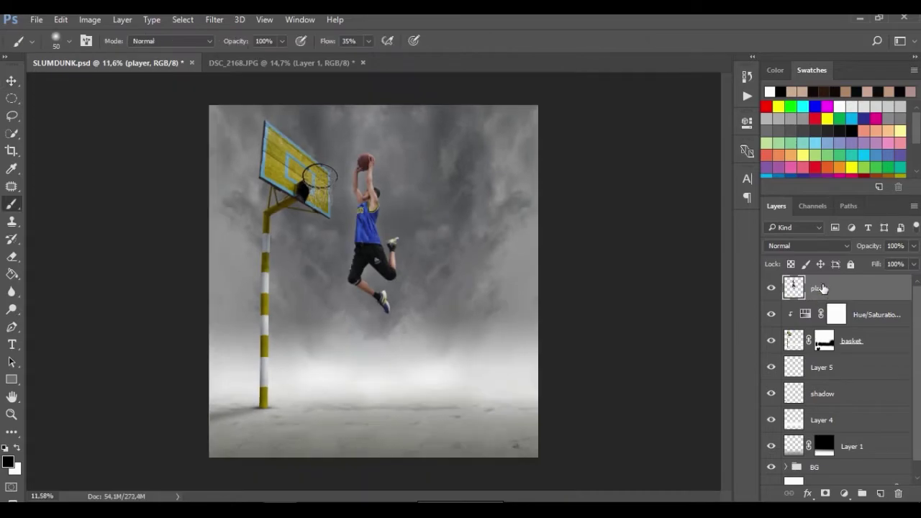
scroll(376, 163, up, 5)
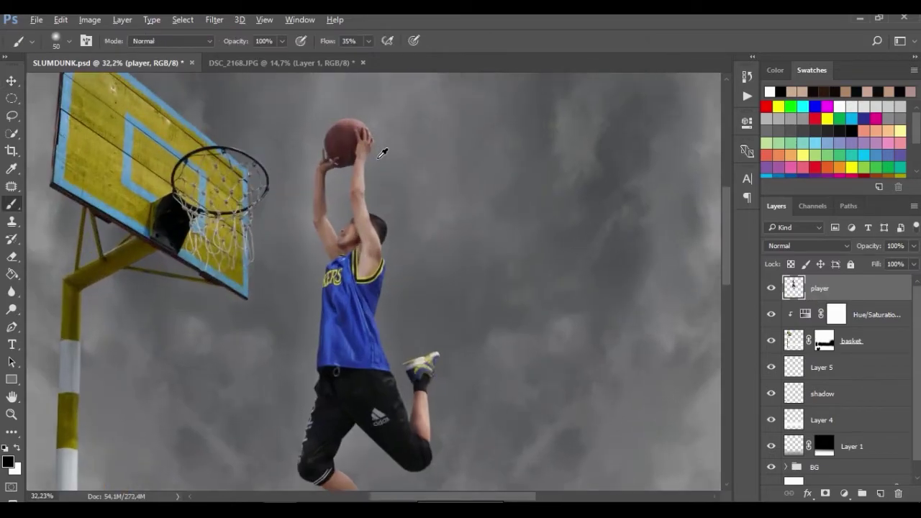
scroll(376, 163, down, 2)
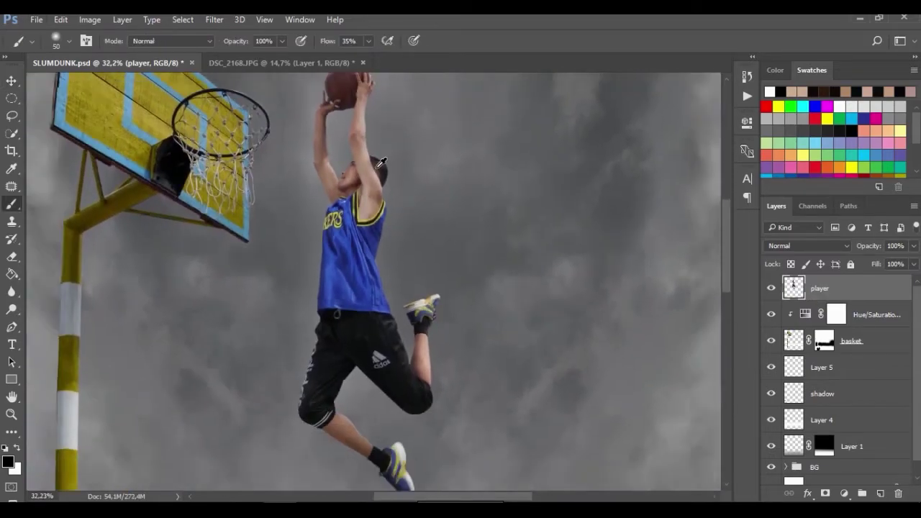
scroll(381, 162, down, 2)
scroll(382, 162, down, 2)
scroll(381, 162, up, 1)
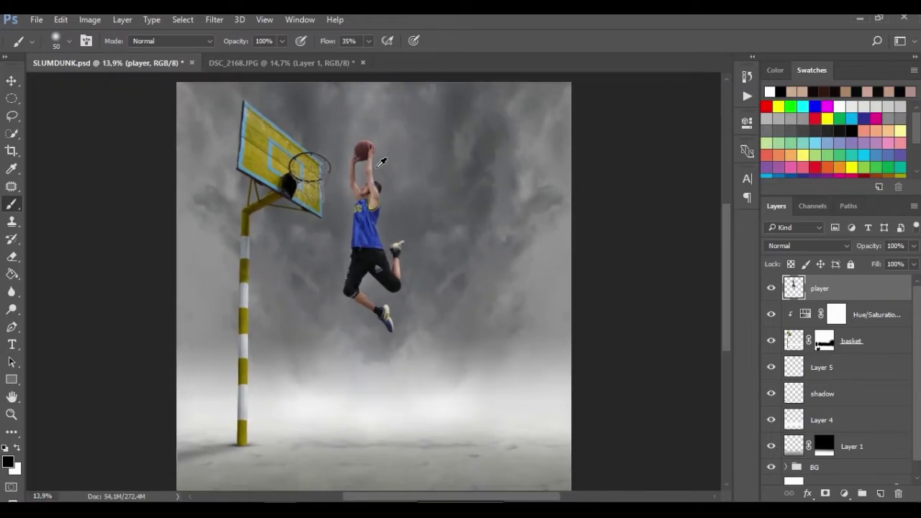
- Add a Curves clipped to the player layer with its midpoint raised to brighten him
click(845, 495)
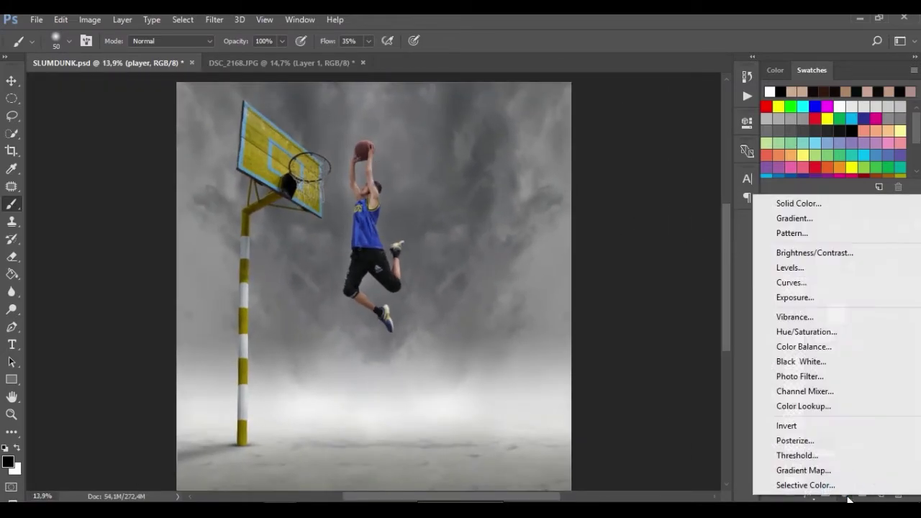
click(807, 285)
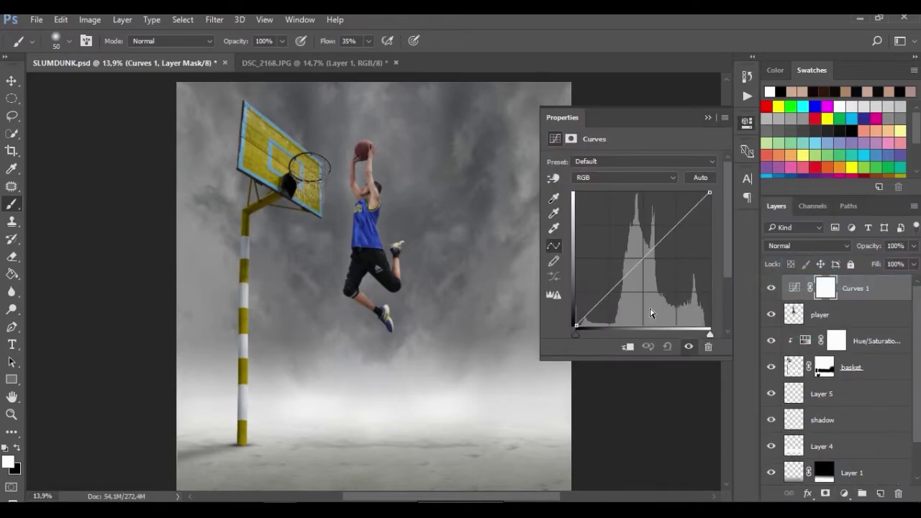
click(631, 348)
drag(644, 256, 633, 248)
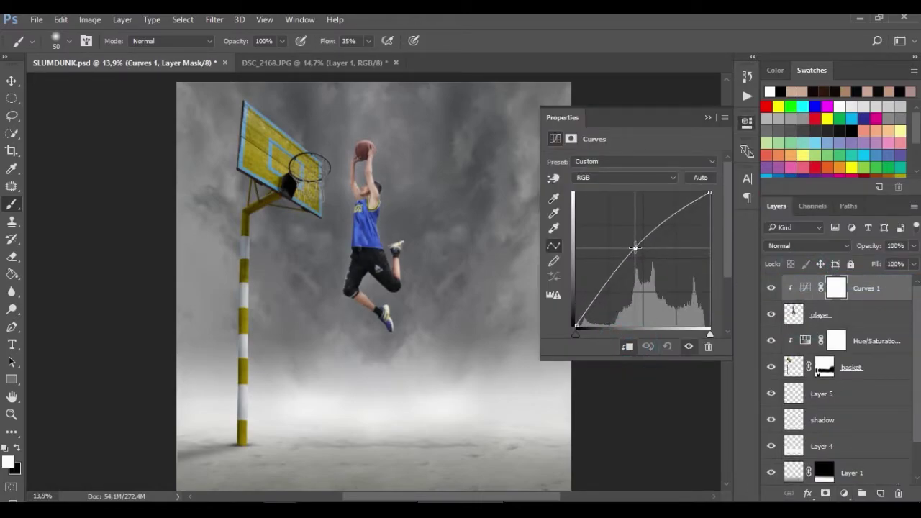
click(707, 118)
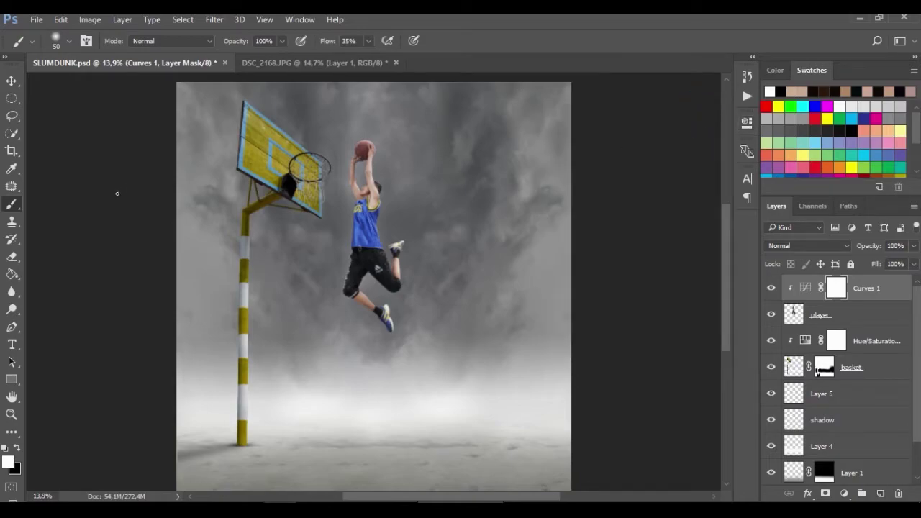
click(12, 273)
- Fill the Curves 1 mask with black and return to the Brush with white as foreground
key(x)
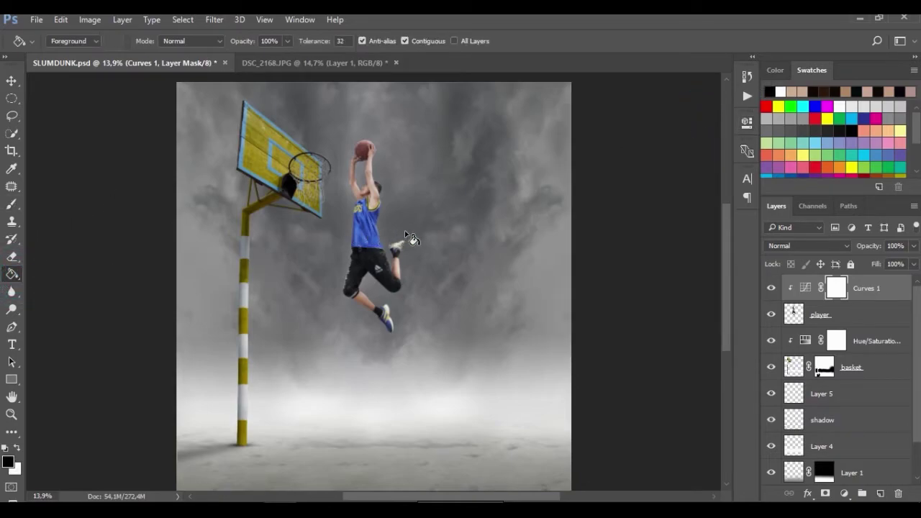
click(377, 225)
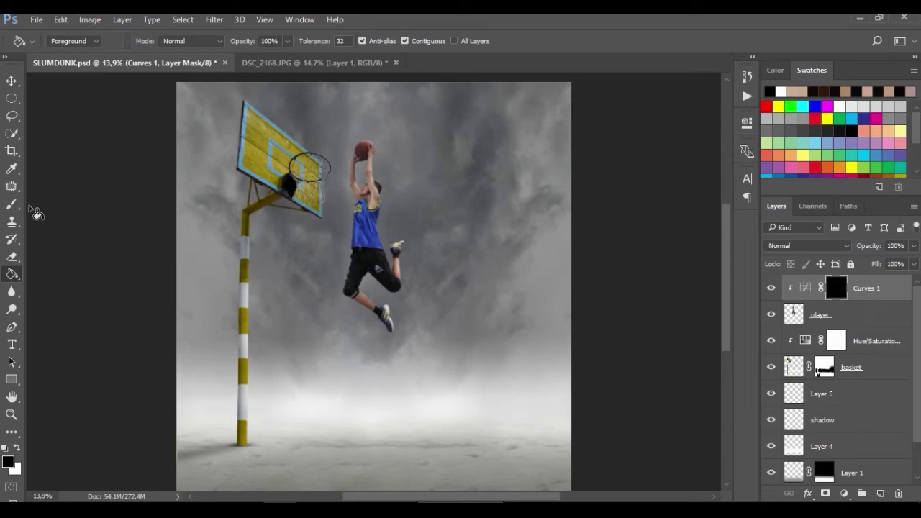
click(13, 207)
key(x)
- Lower brush opacity to 79% and paint the adjustment onto the knee
scroll(359, 238, up, 3)
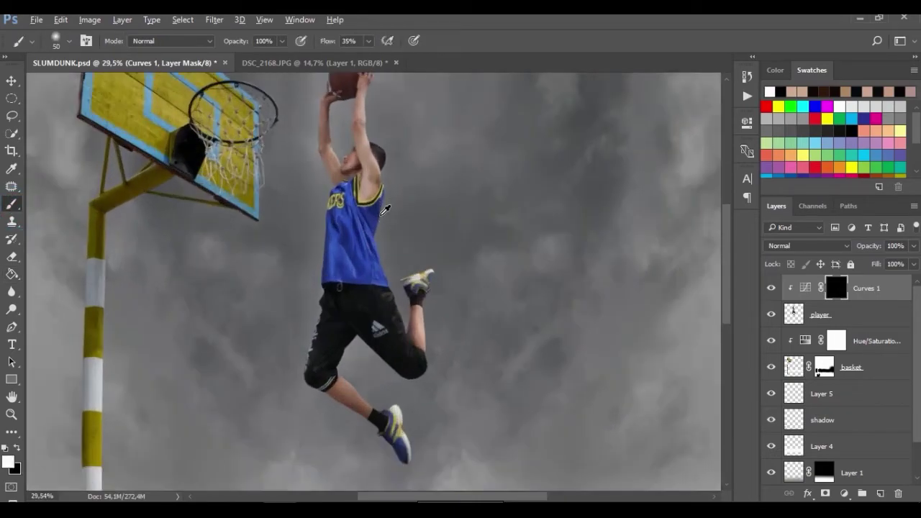
scroll(359, 239, up, 2)
scroll(358, 238, down, 2)
scroll(361, 234, up, 2)
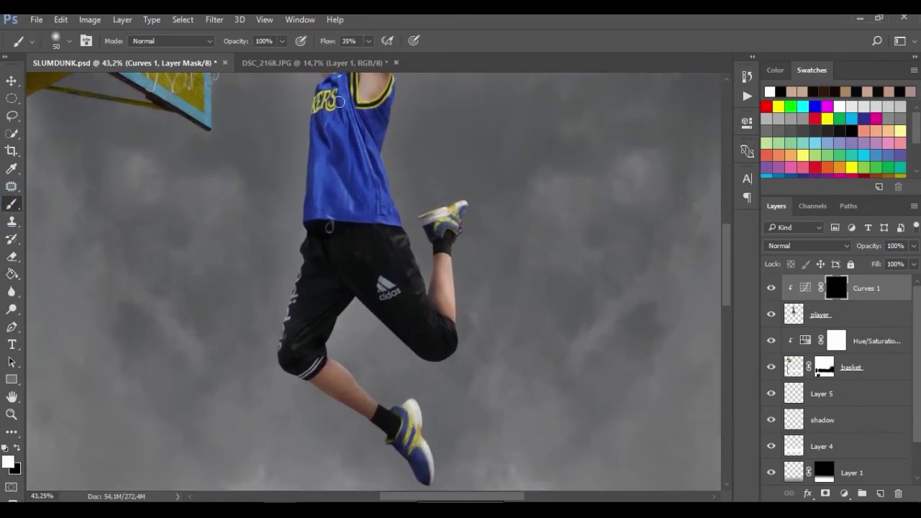
click(282, 41)
drag(286, 56, 268, 57)
scroll(309, 294, down, 1)
scroll(310, 293, up, 1)
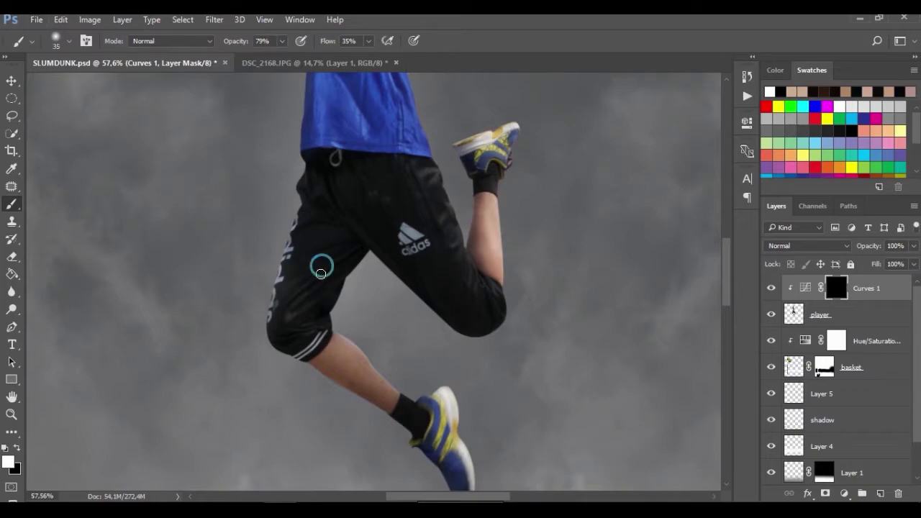
key(bracketleft)
drag(317, 333, 282, 317)
- Raise brush opacity back to 100% and paint the adjustment onto the shorts
key(bracketright)
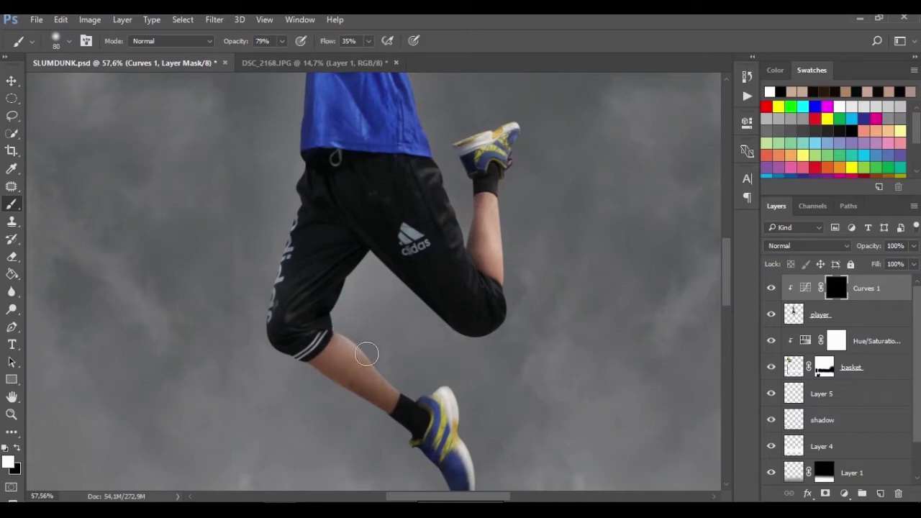
scroll(501, 214, up, 2)
scroll(501, 214, up, 1)
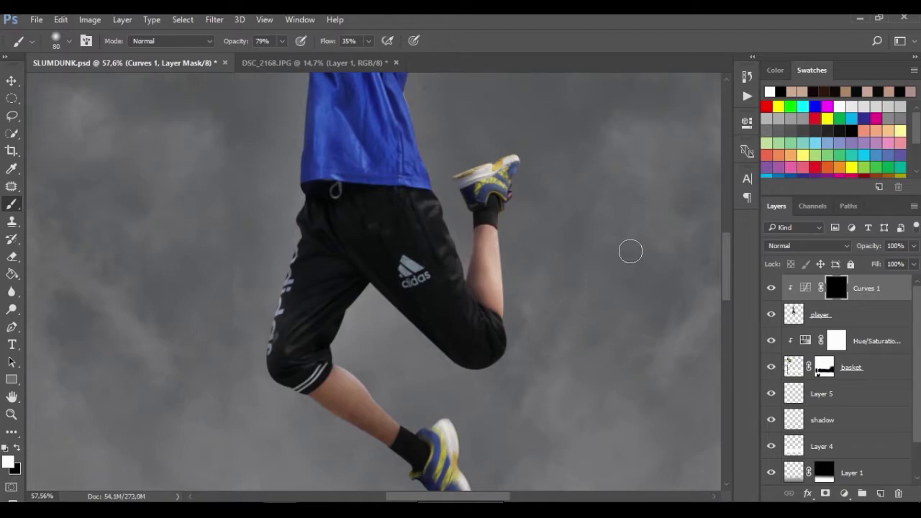
key(bracketleft)
scroll(448, 184, up, 3)
scroll(431, 194, up, 3)
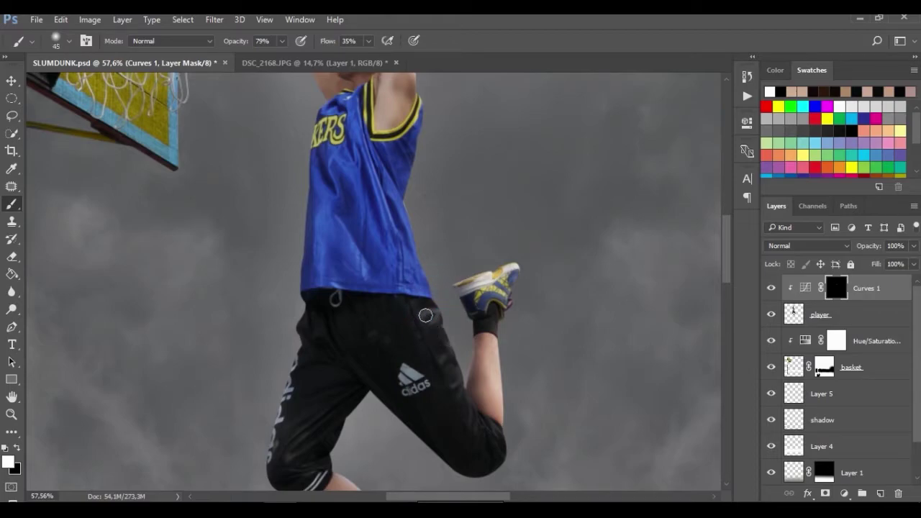
click(281, 40)
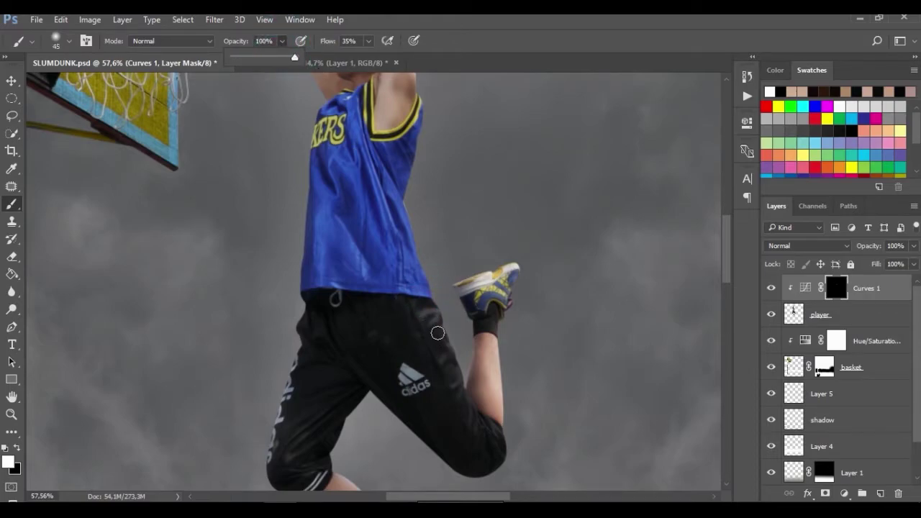
click(428, 316)
click(401, 297)
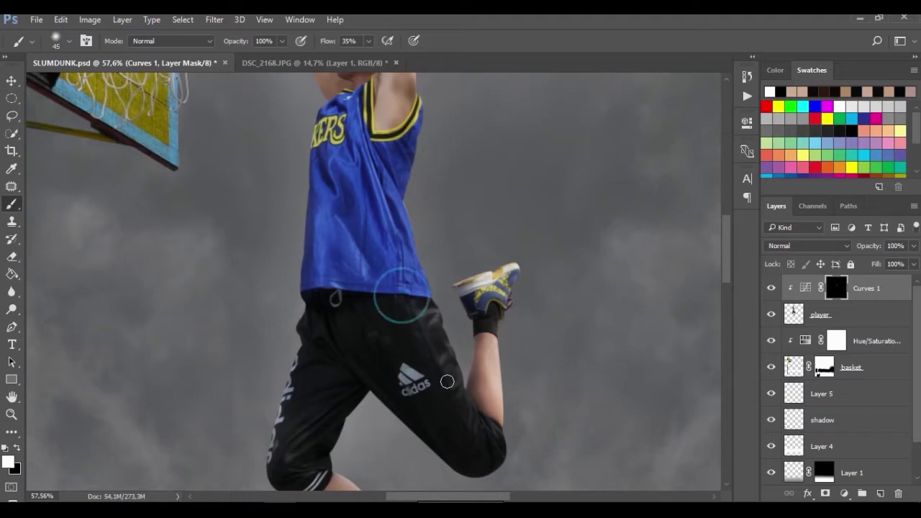
- Paint the adjustment onto the jersey and chest, dabbing finer spots with a smaller brush
click(336, 334)
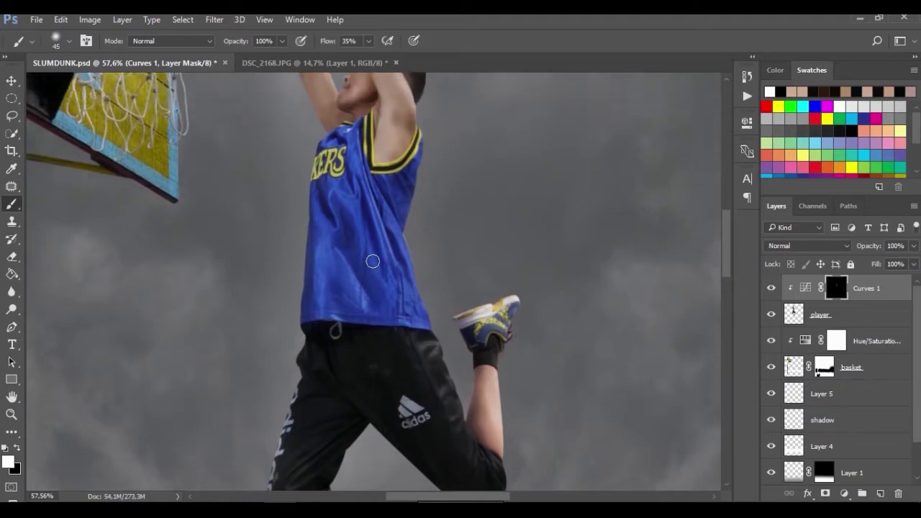
scroll(374, 323, up, 3)
click(356, 235)
click(358, 216)
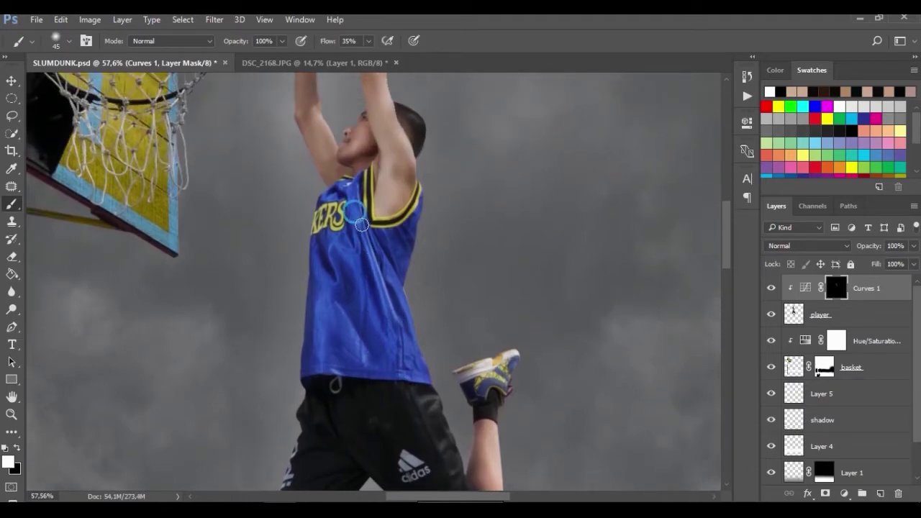
key(bracketleft)
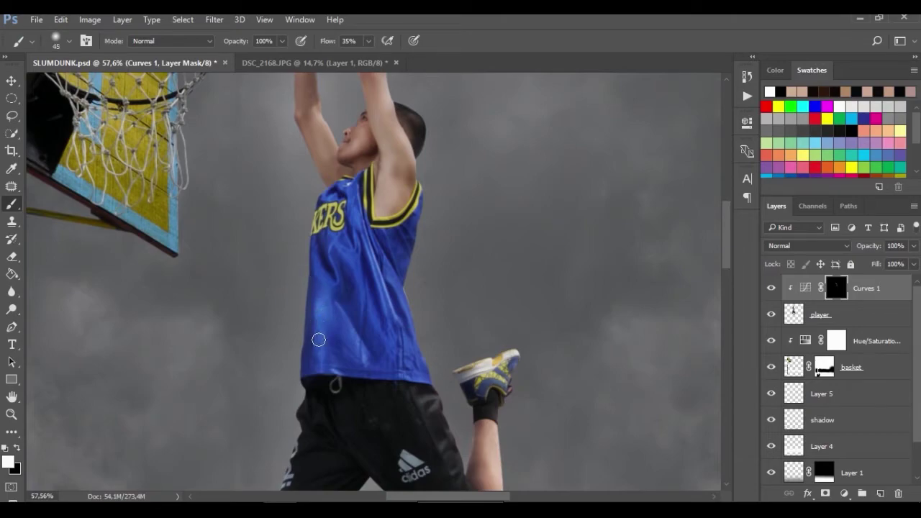
click(317, 351)
click(332, 305)
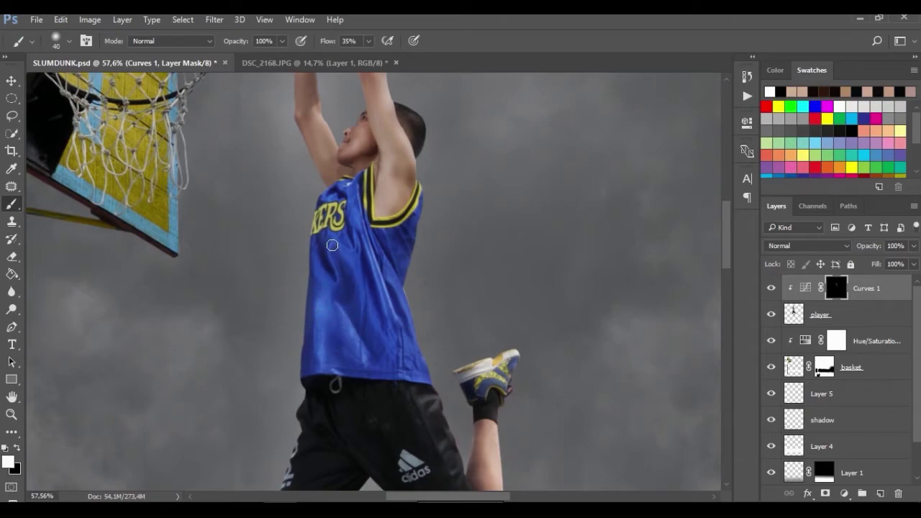
- Set brush opacity to 45% and fine-tune the brush size
scroll(372, 250, up, 2)
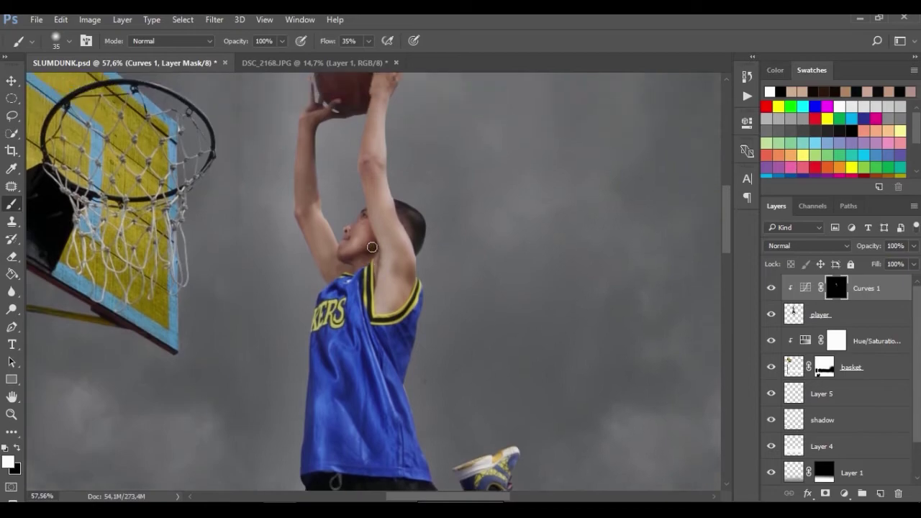
scroll(392, 239, up, 3)
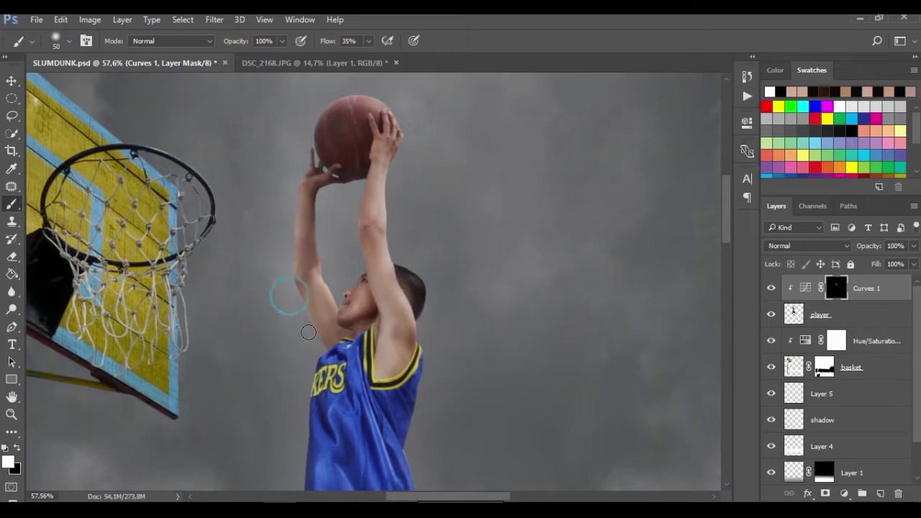
key(bracketright)
key(bracketright)
key(bracketleft)
key(bracketleft)
scroll(377, 239, down, 3)
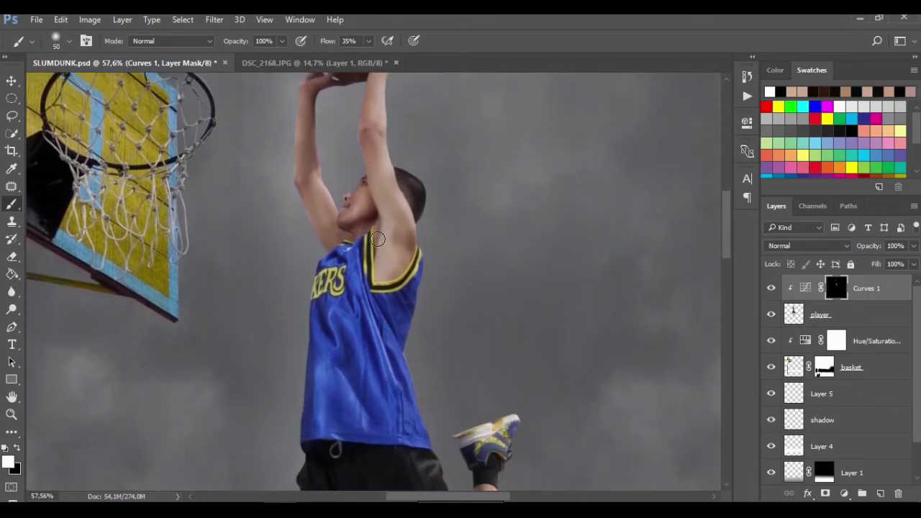
key(4)
key(5)
key(bracketright)
- Dab the 45% adjustment onto the shorts and review the player
scroll(294, 193, down, 5)
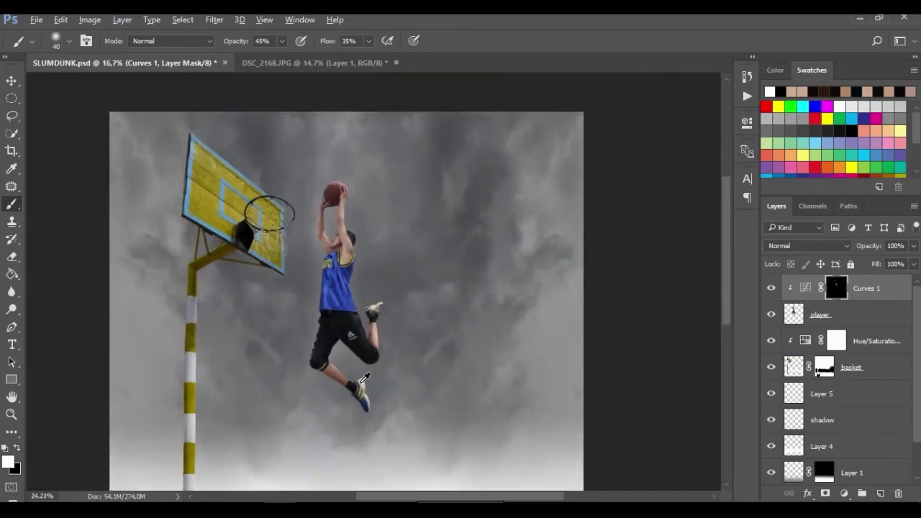
scroll(364, 377, up, 3)
scroll(364, 377, up, 2)
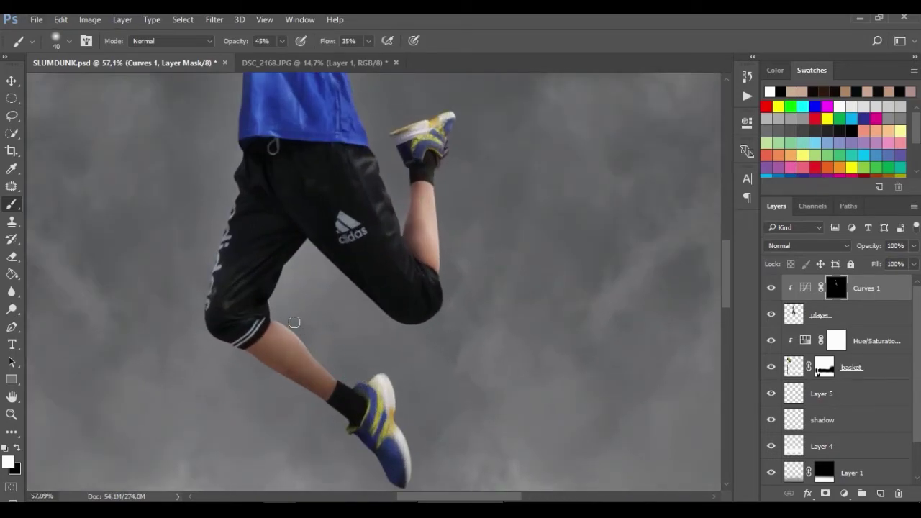
scroll(278, 297, down, 1)
click(296, 237)
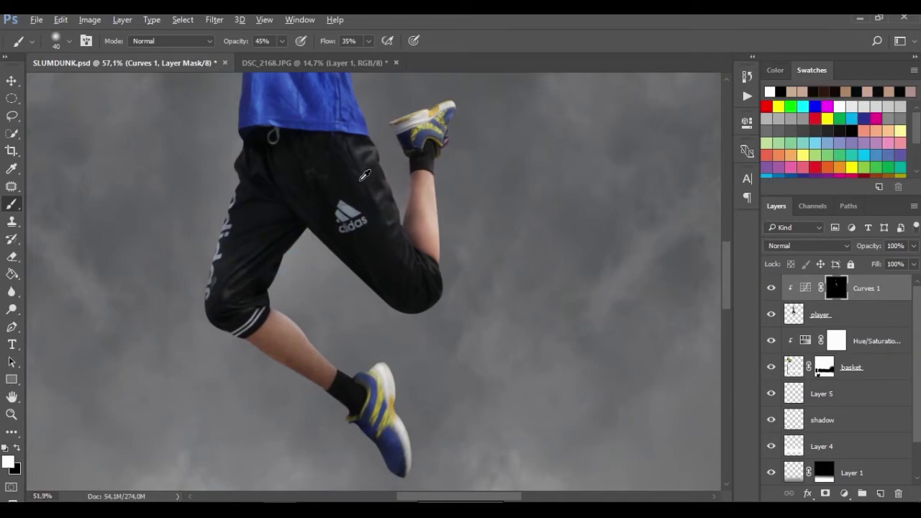
scroll(359, 173, down, 3)
scroll(359, 168, down, 2)
scroll(354, 155, down, 2)
scroll(349, 138, up, 1)
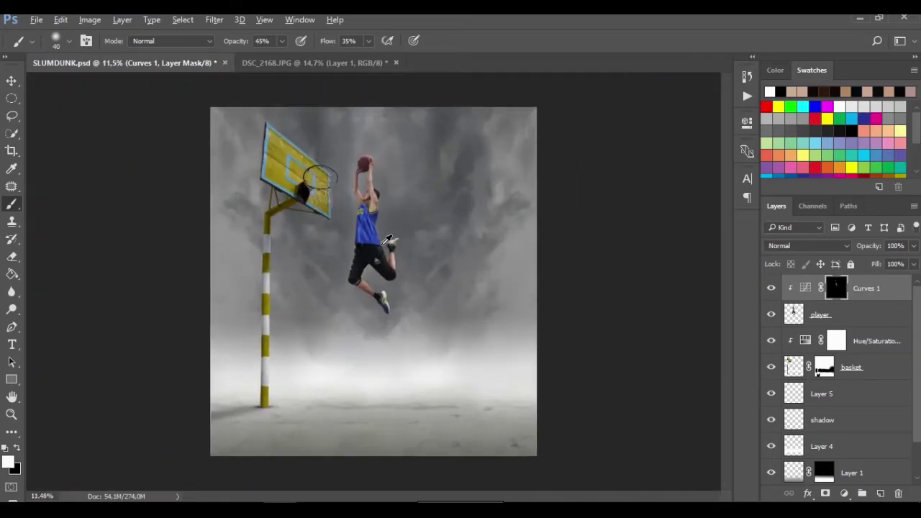
scroll(374, 216, up, 1)
scroll(387, 240, up, 1)
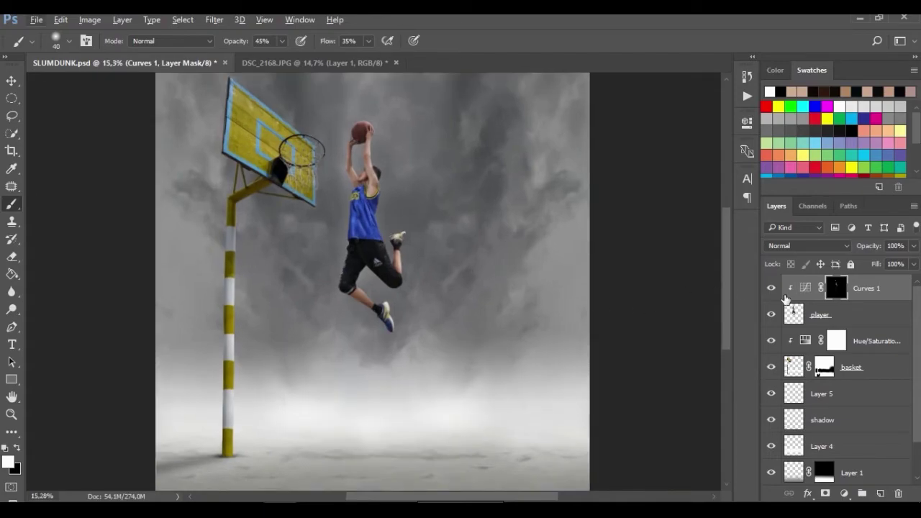
- Merge Curves 1 down into the player layer
right_click(856, 296)
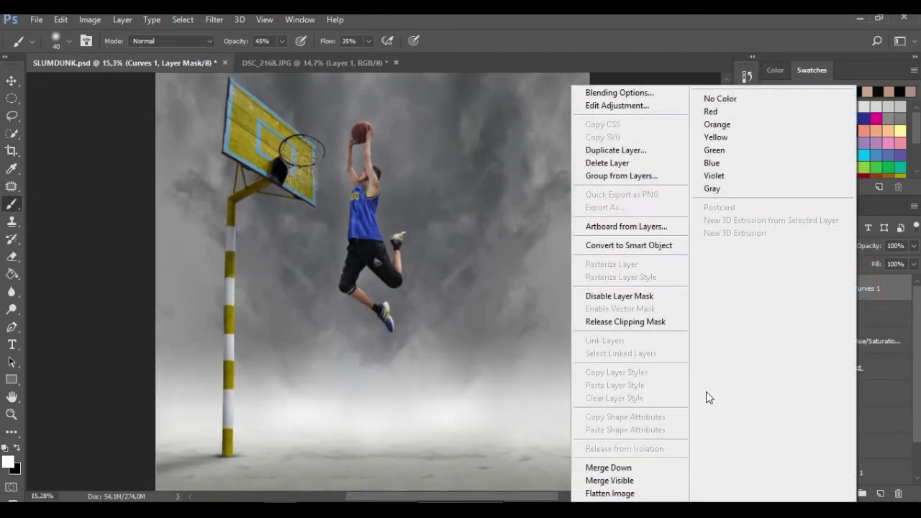
click(656, 468)
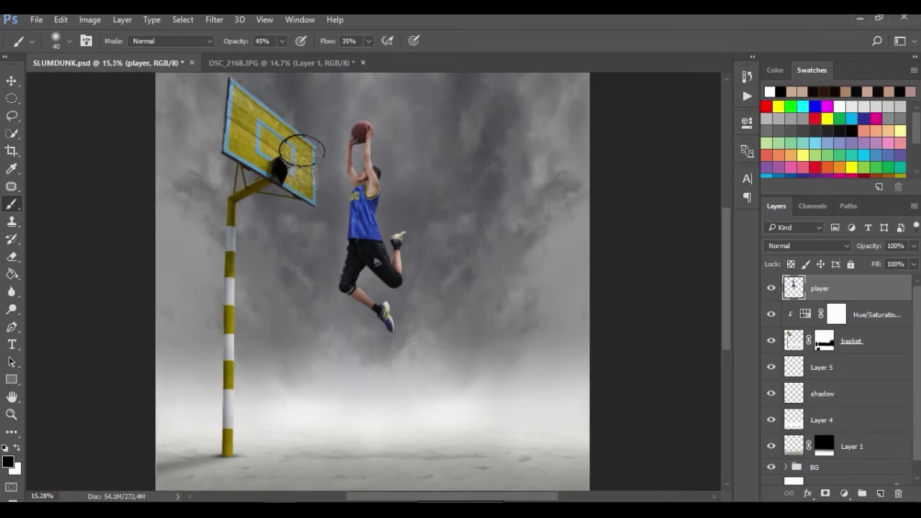
click(215, 21)
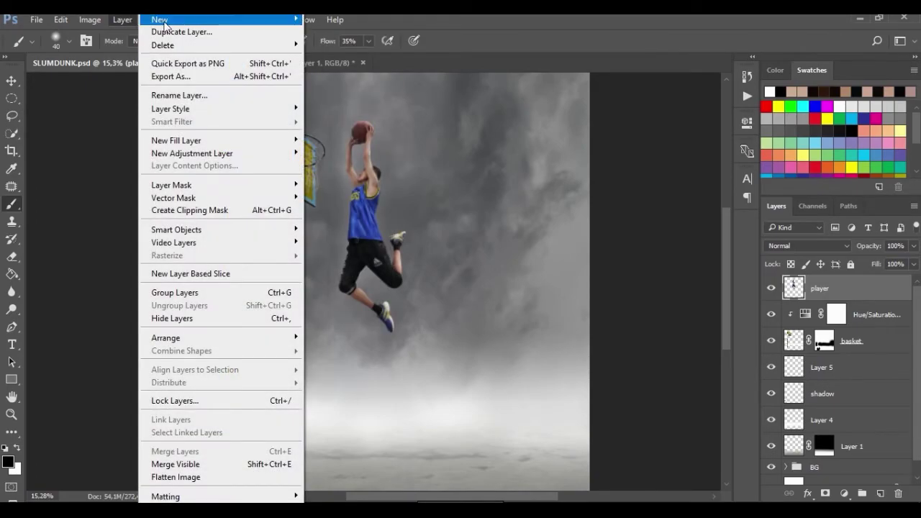
mouse_move(216, 20)
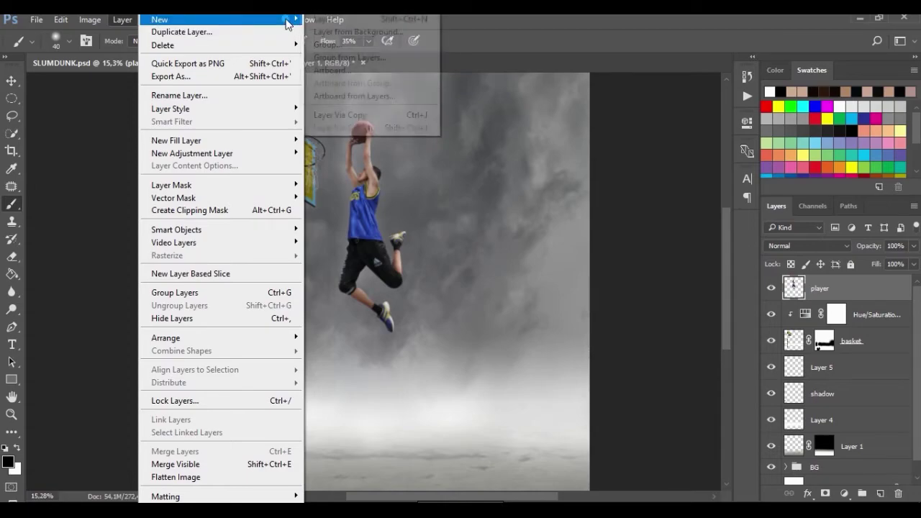
- Add a 50% gray-filled Overlay layer above the player and name it 'dodge'
click(317, 19)
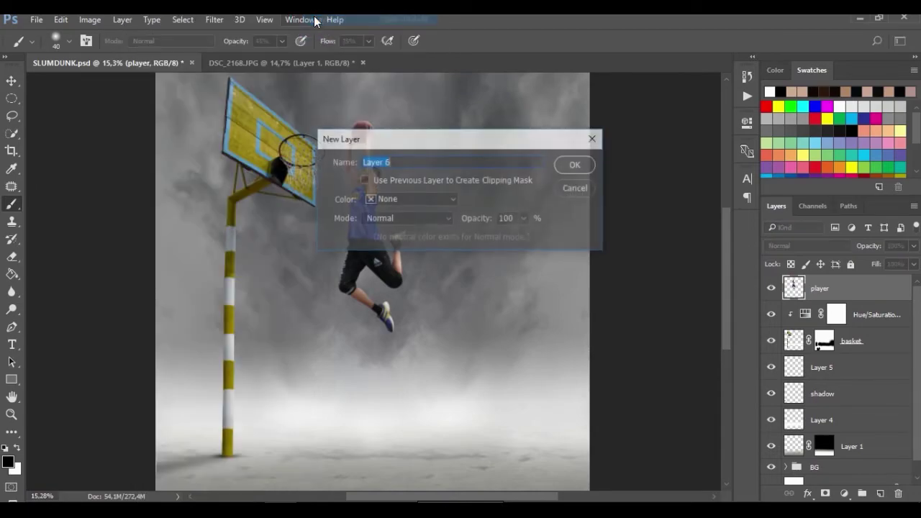
click(424, 219)
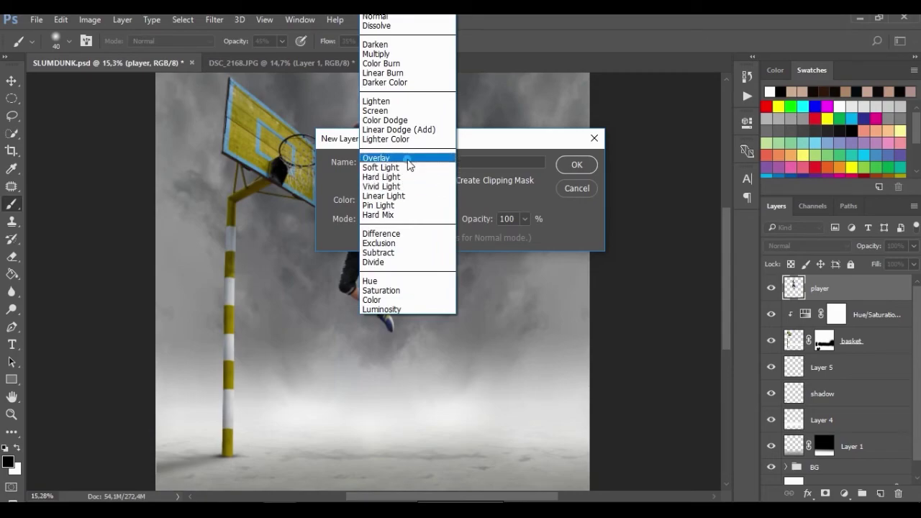
click(407, 159)
click(362, 238)
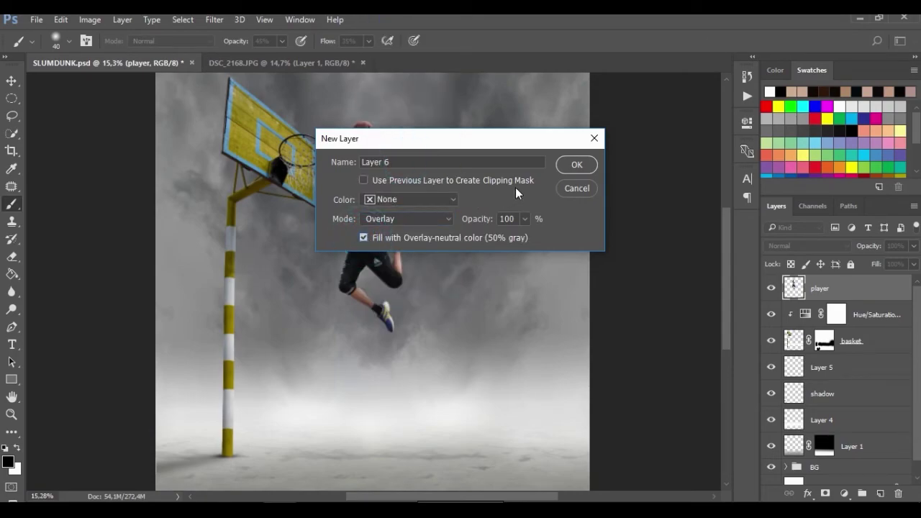
click(575, 165)
double_click(823, 289)
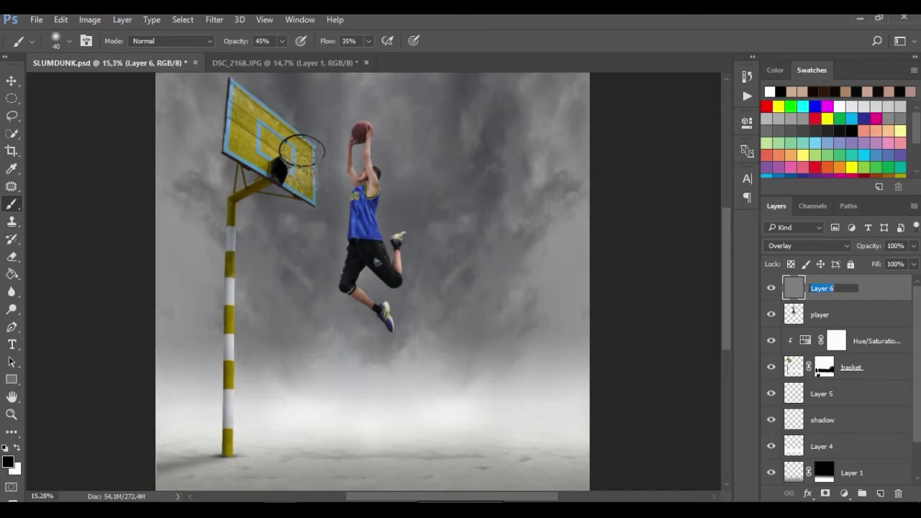
text(b)
key(Return)
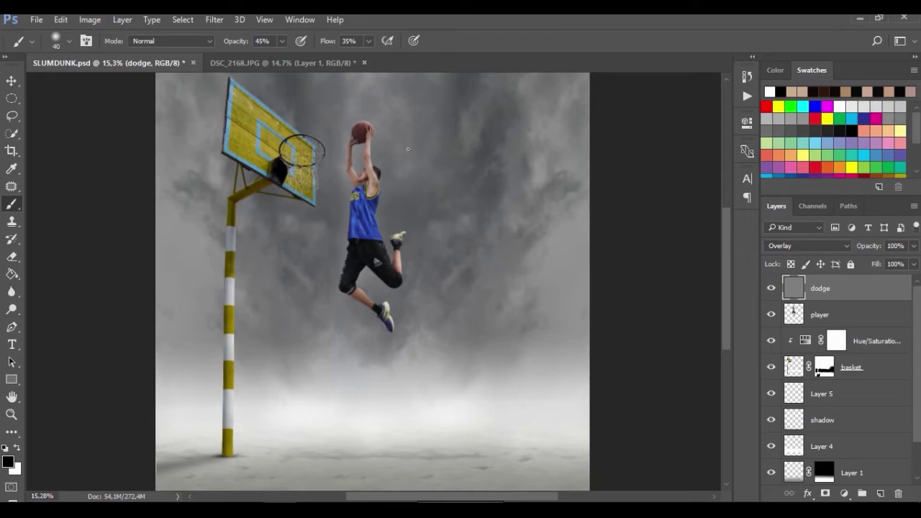
- Pick the Dodge tool, size the brush, and try a calf stroke, then undo it
click(11, 309)
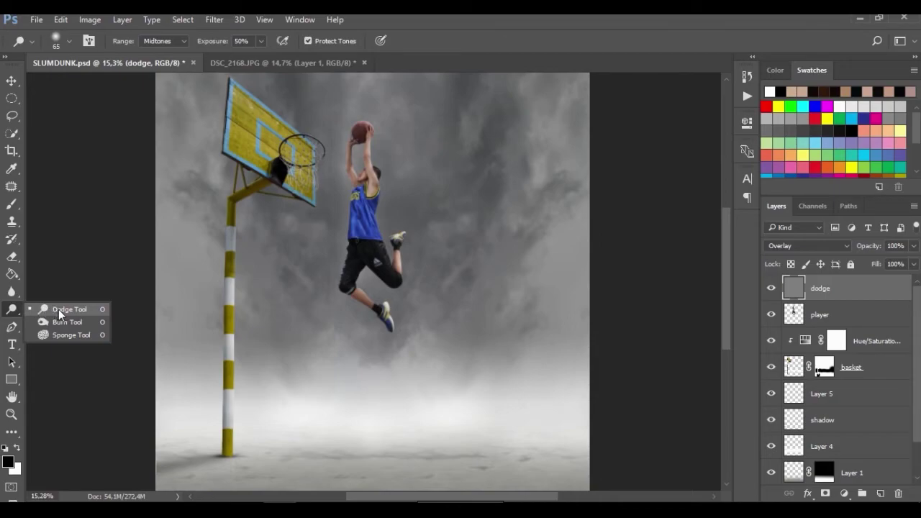
click(58, 309)
alt+scroll(367, 236, up, 5)
alt+scroll(366, 235, up, 3)
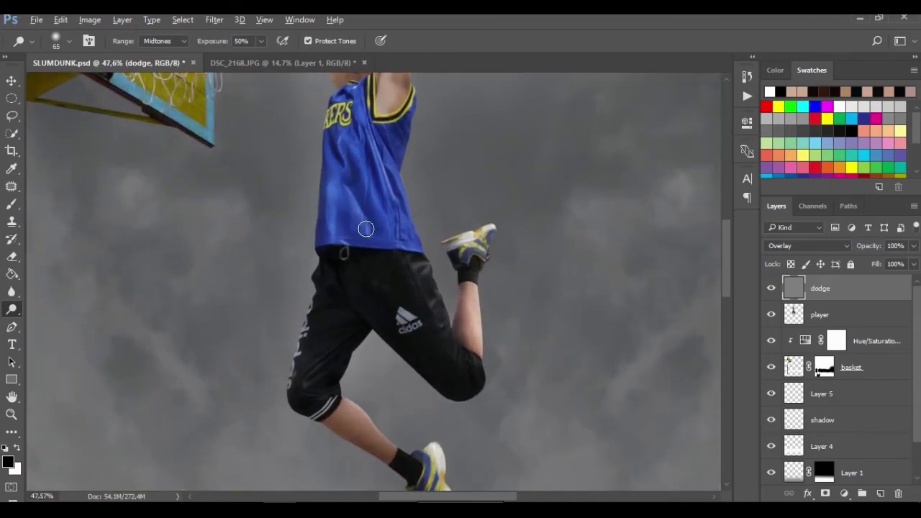
scroll(365, 235, down, 2)
scroll(365, 234, down, 1)
alt+scroll(335, 258, up, 1)
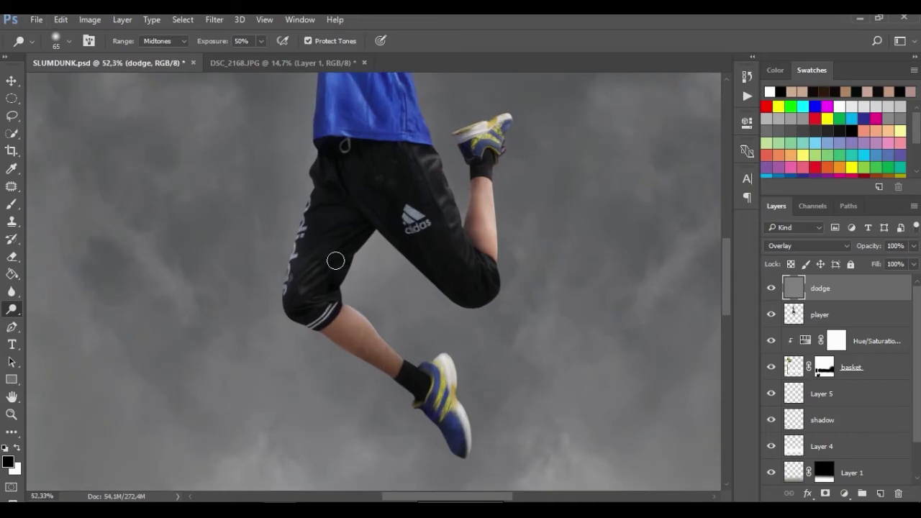
alt+scroll(335, 255, up, 1)
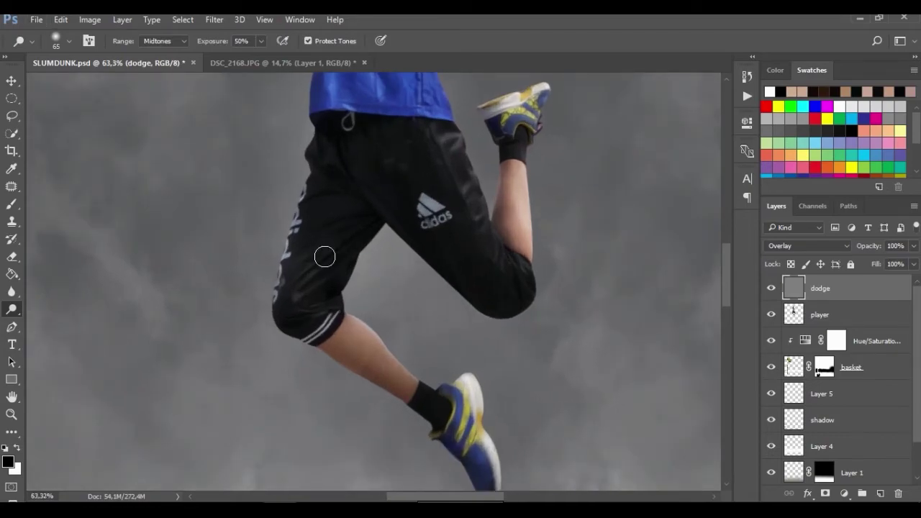
key(bracketleft)
key(bracketright)
key(bracketright)
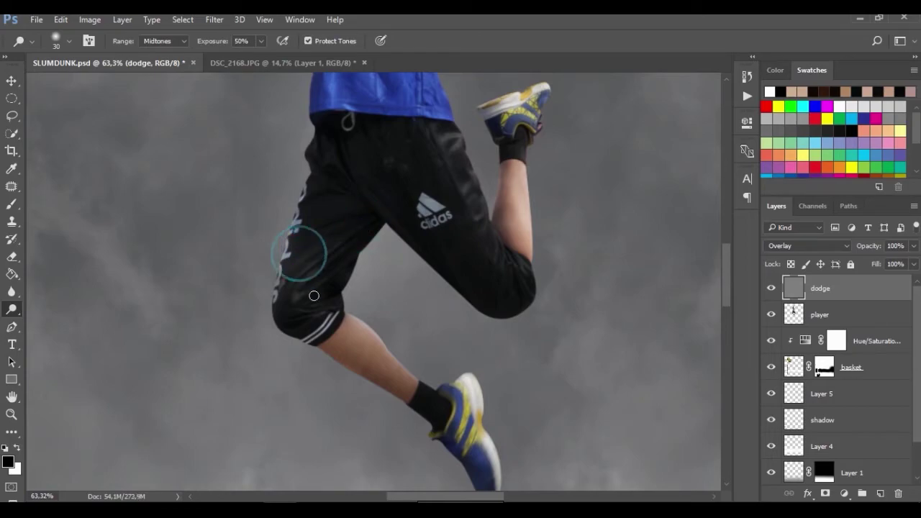
drag(354, 323, 380, 328)
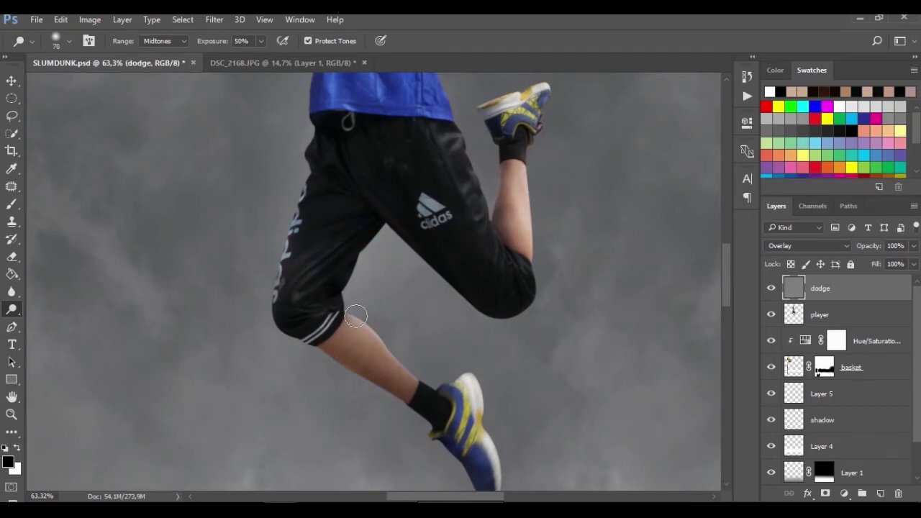
key(ctrl+z)
- Clip the dodge layer to the player and dodge highlights on the shorts at brush size 45
right_click(823, 289)
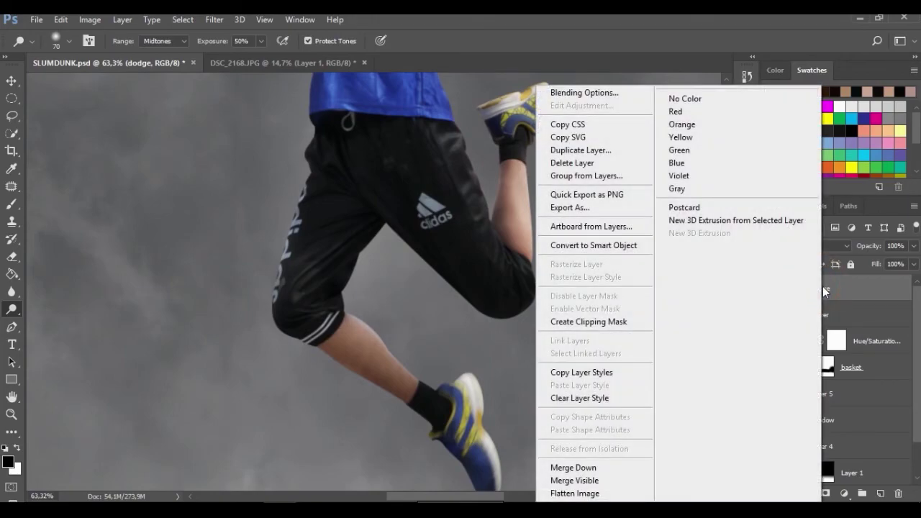
click(630, 322)
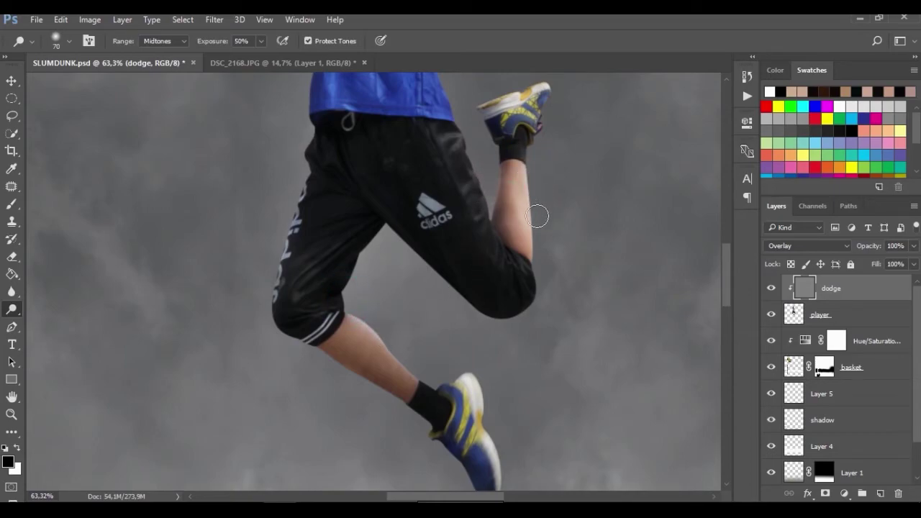
key(bracketleft)
key(bracketleft)
drag(466, 172, 446, 151)
scroll(345, 263, up, 2)
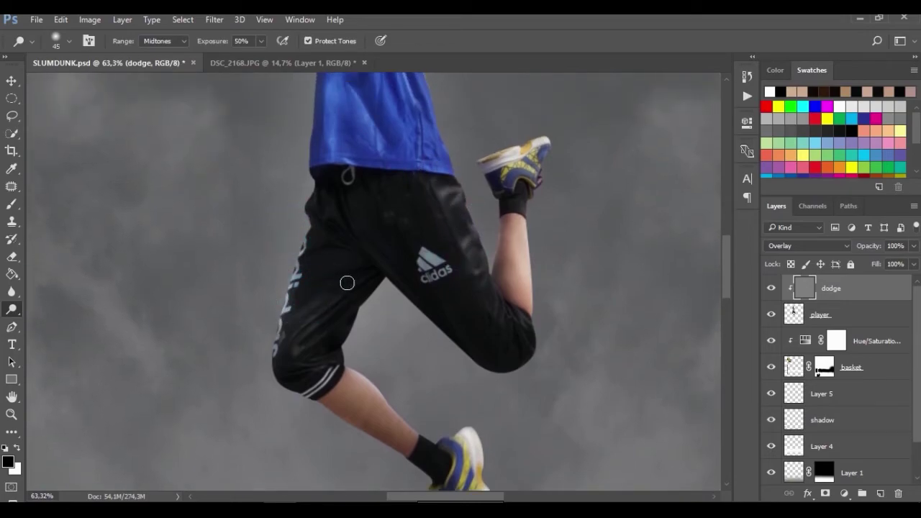
drag(358, 266, 346, 296)
click(316, 265)
click(334, 201)
- Brighten a spot on the sock, shrink the brush to 35, and select the player layer
scroll(322, 336, down, 1)
scroll(323, 336, down, 1)
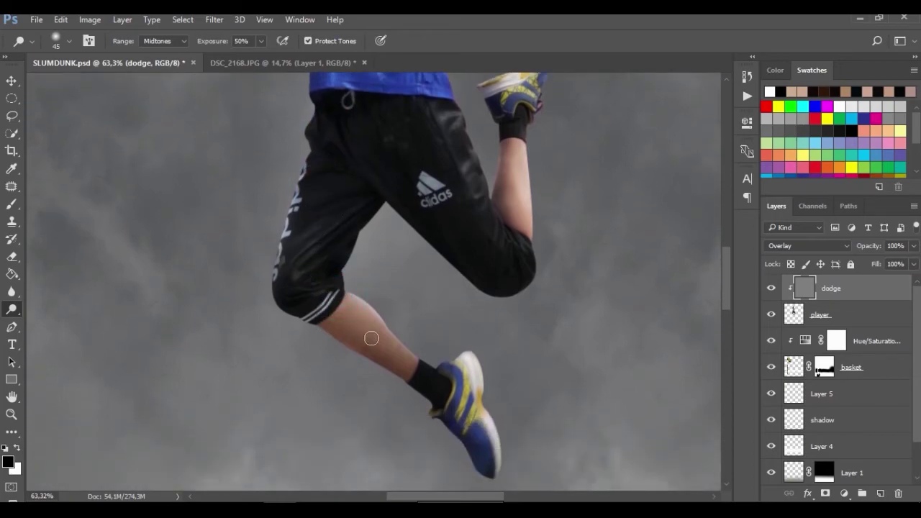
click(423, 377)
scroll(371, 90, up, 2)
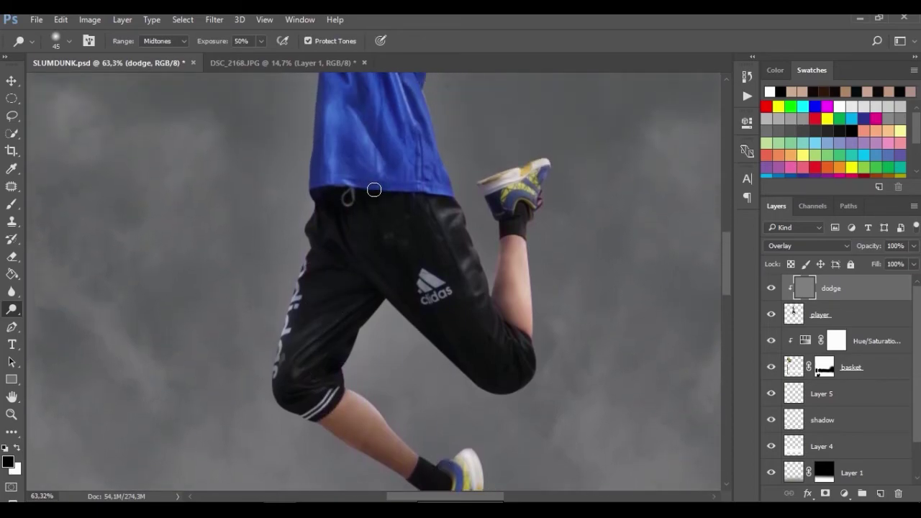
scroll(370, 205, up, 3)
scroll(370, 205, up, 1)
key(bracketleft)
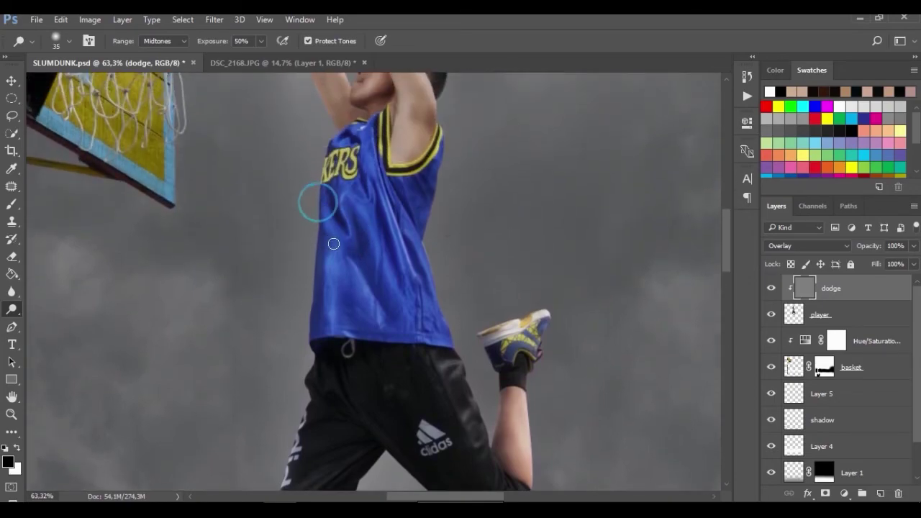
scroll(370, 178, up, 1)
scroll(372, 177, up, 3)
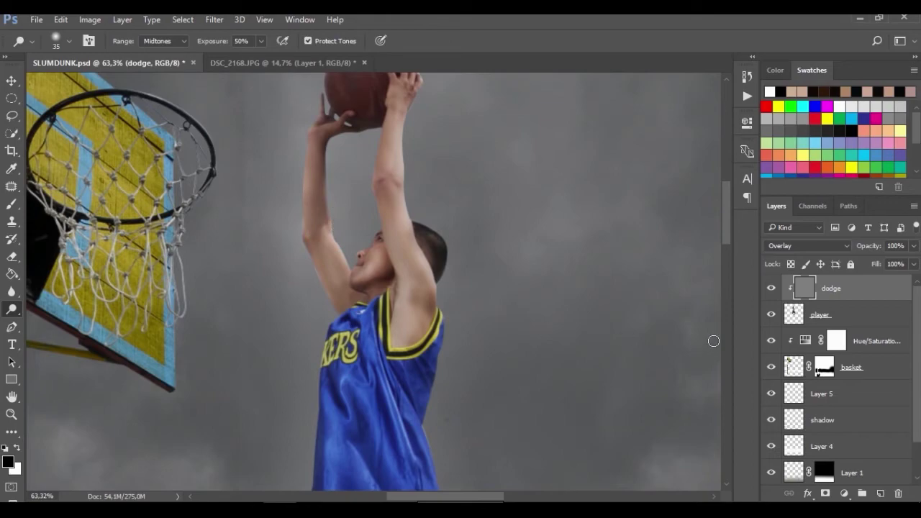
click(794, 313)
scroll(329, 278, up, 2)
- Trace the arm's outer-edge fringe with a Pen path, convert it to an unfeathered selection, then deselect
scroll(329, 278, up, 2)
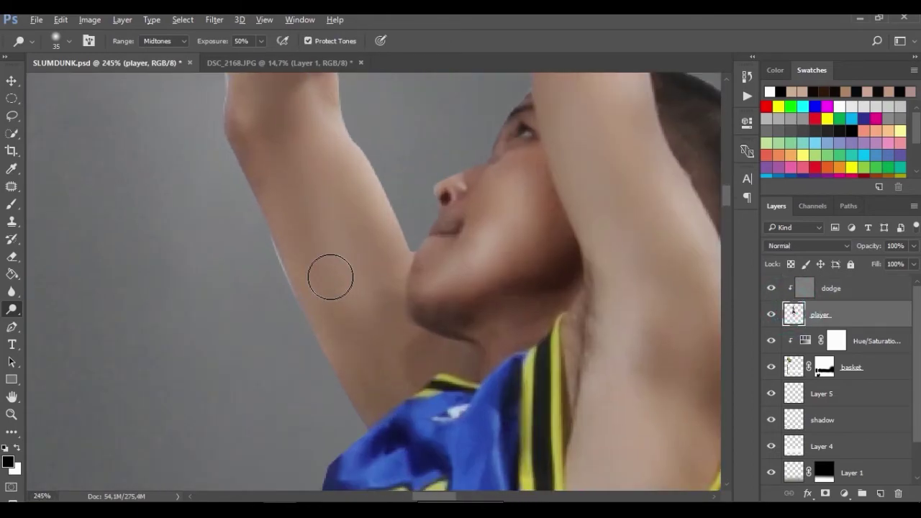
click(12, 327)
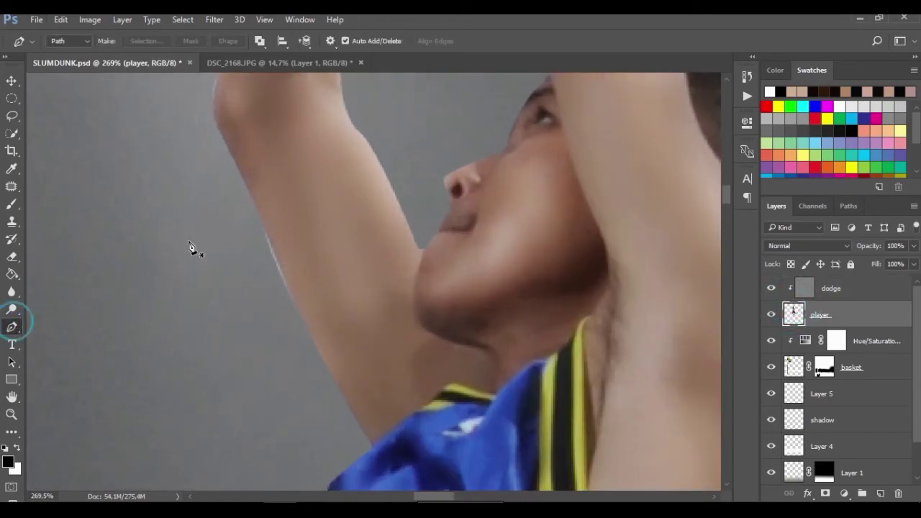
click(244, 184)
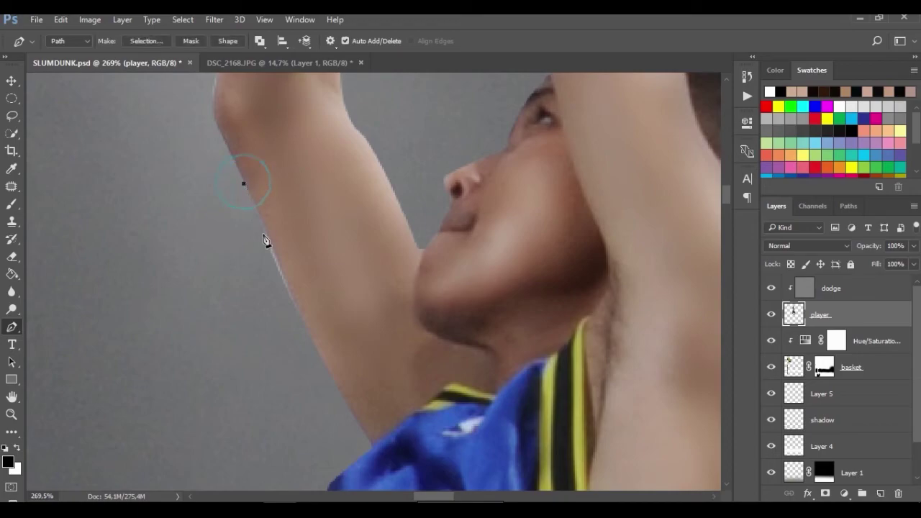
click(316, 352)
drag(315, 353, 229, 281)
right_click(264, 248)
click(269, 220)
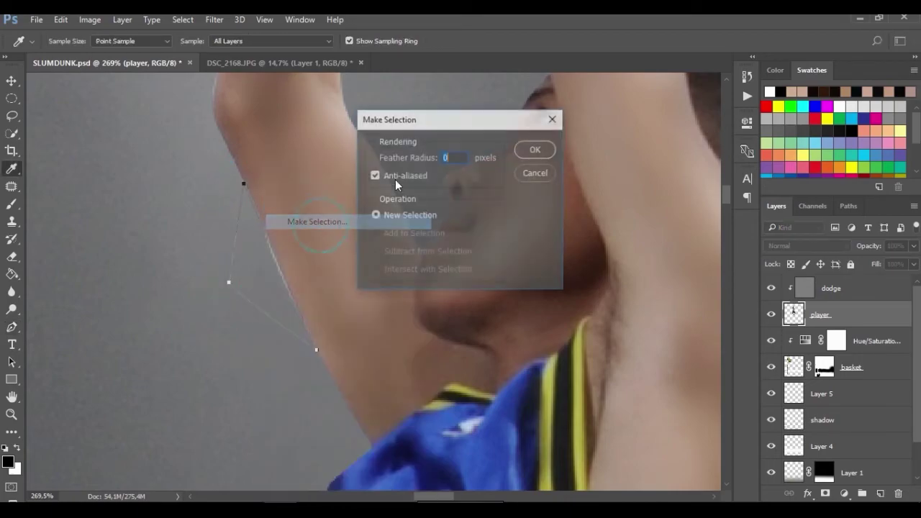
click(520, 154)
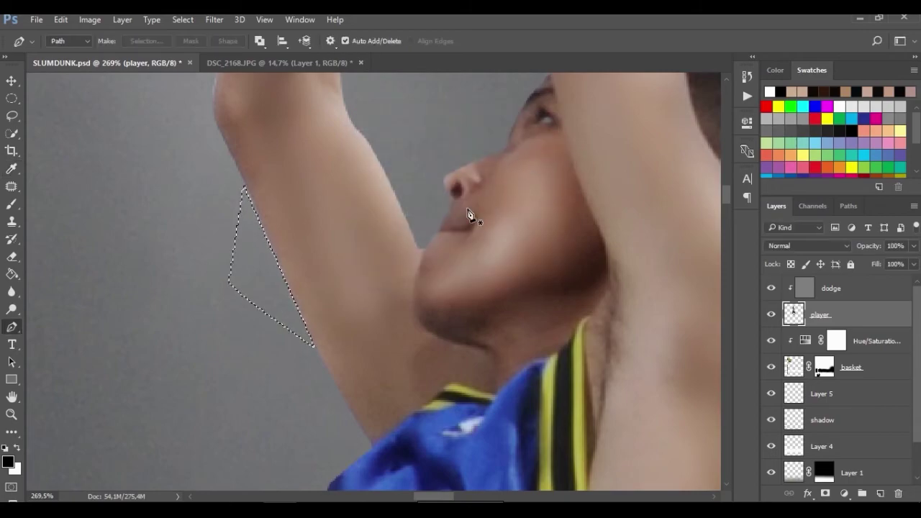
key(ctrl+d)
- Trace a closed Pen path around the elbow fringe and turn it into a selection
scroll(288, 216, down, 1)
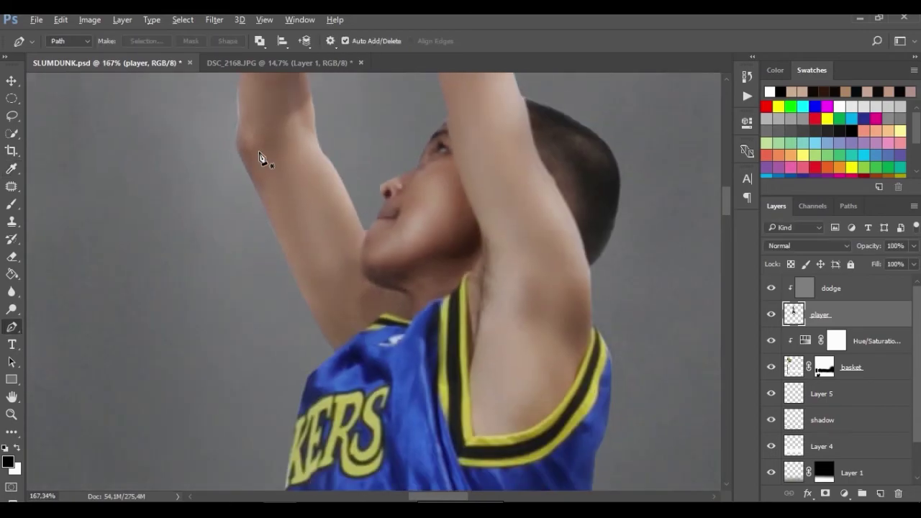
scroll(259, 144, up, 2)
scroll(255, 119, up, 3)
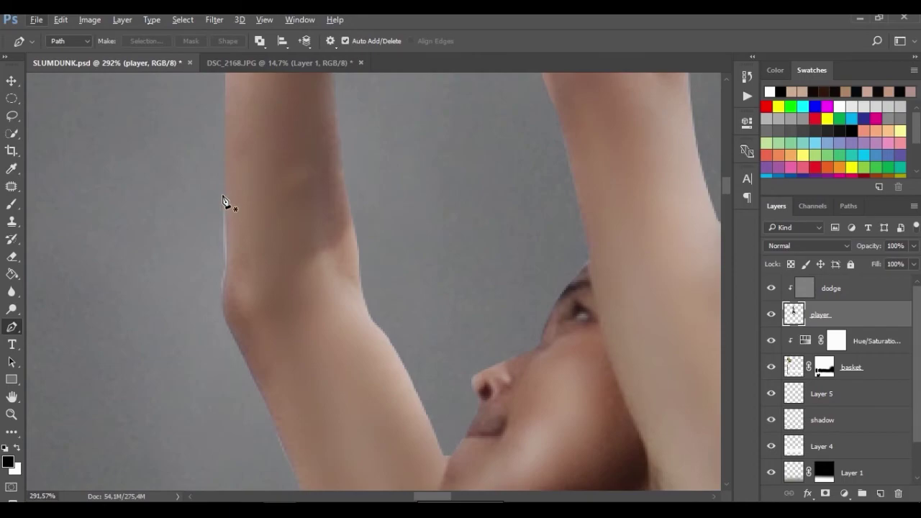
click(223, 194)
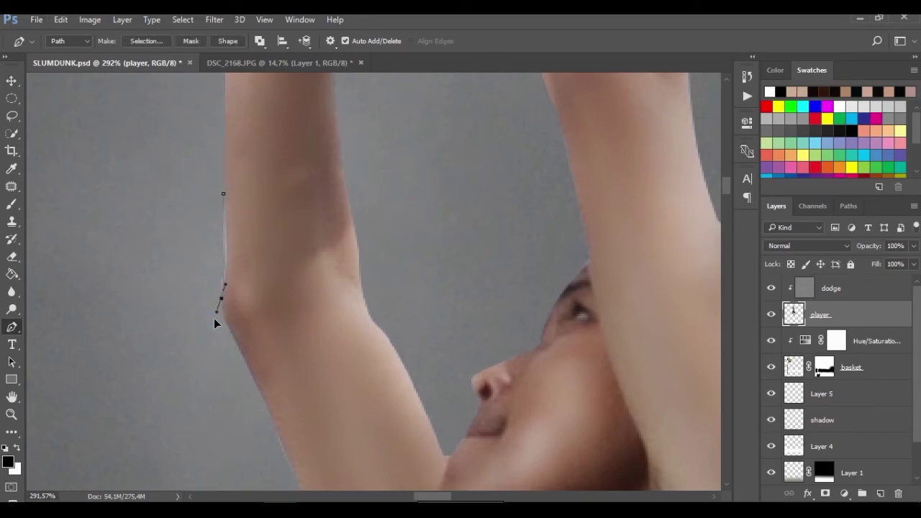
drag(212, 343, 209, 348)
click(202, 269)
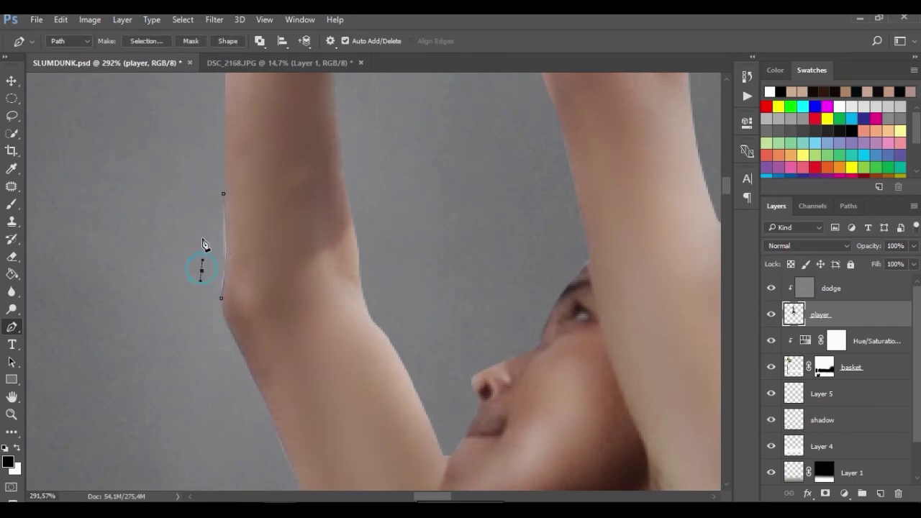
click(223, 194)
right_click(179, 159)
click(238, 220)
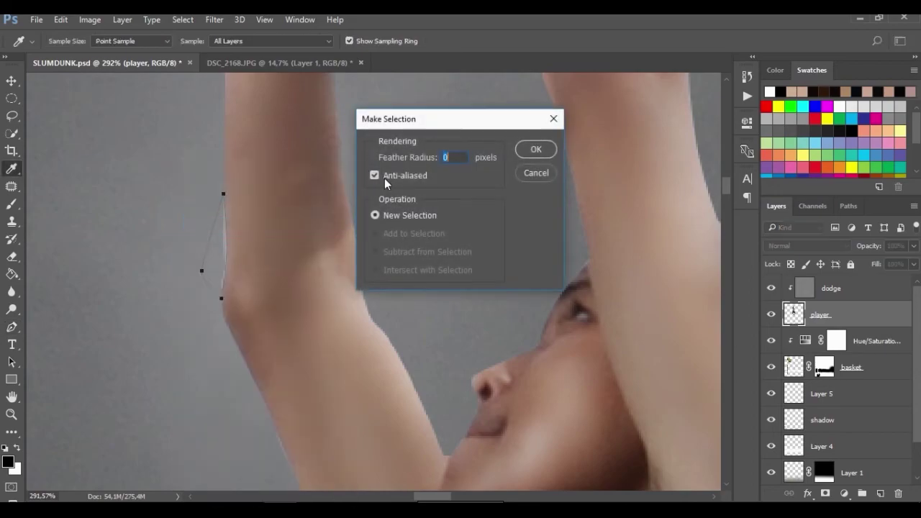
click(534, 149)
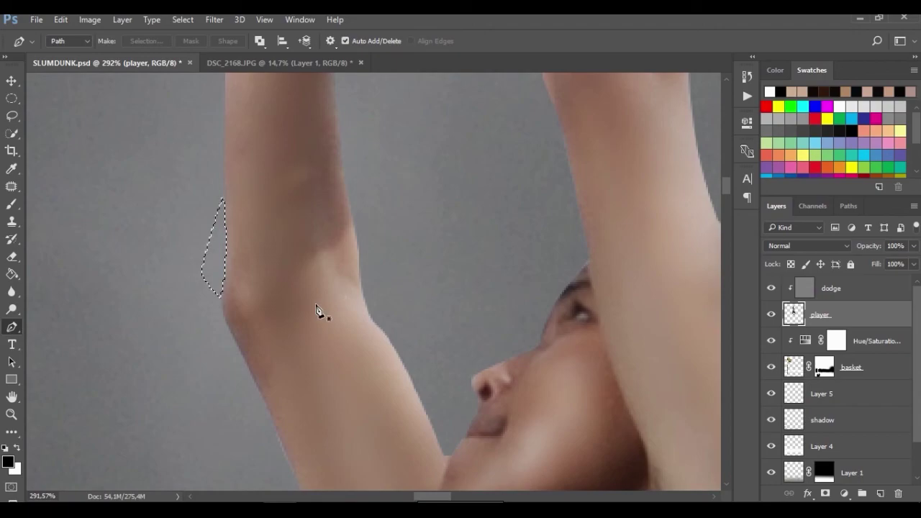
- Review the arm edge and switch to the Blur tool at 31% strength
scroll(319, 311, down, 2)
scroll(319, 309, down, 2)
scroll(434, 309, down, 3)
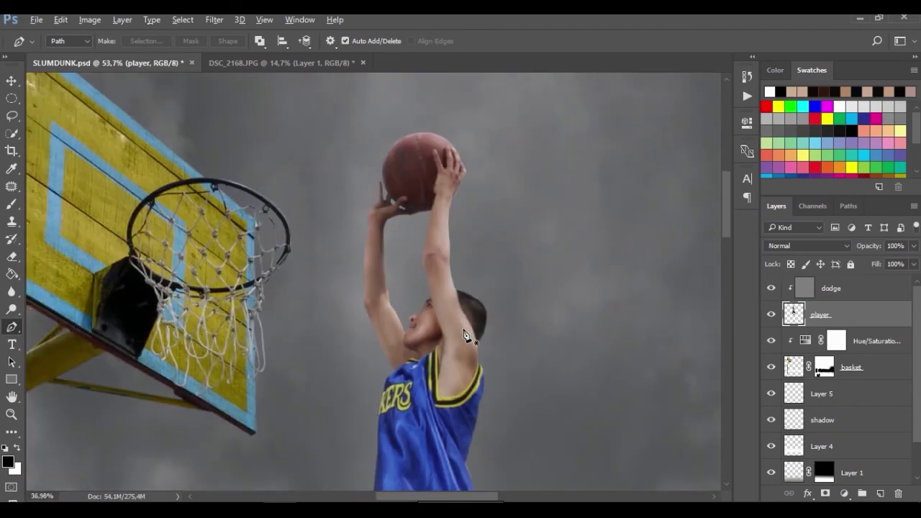
scroll(475, 309, up, 1)
scroll(485, 283, up, 1)
scroll(483, 284, up, 1)
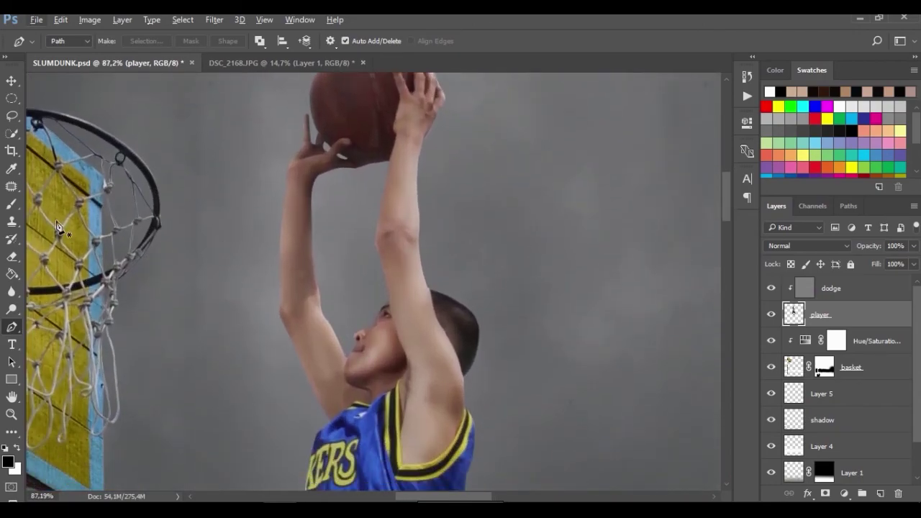
click(11, 292)
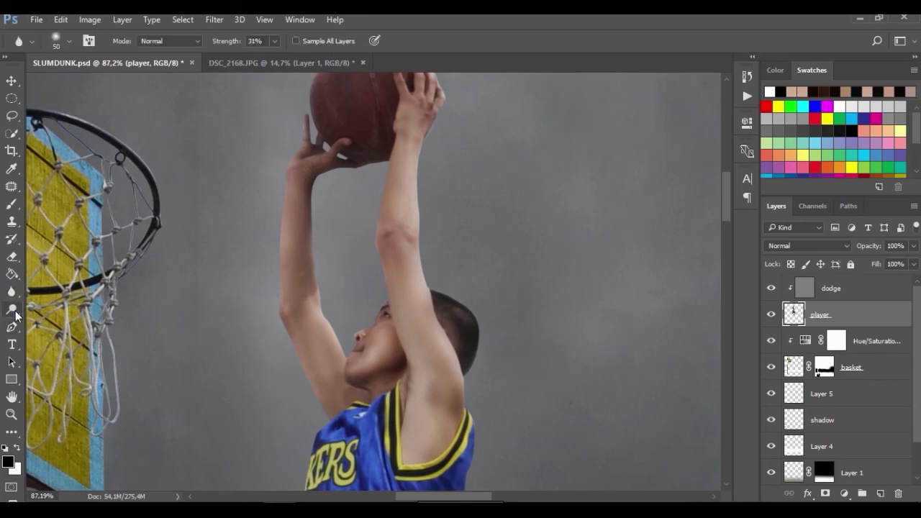
- Dodge the forearm near the wrist, then set 16% exposure and shrink the brush to 15
click(15, 310)
drag(404, 158, 413, 137)
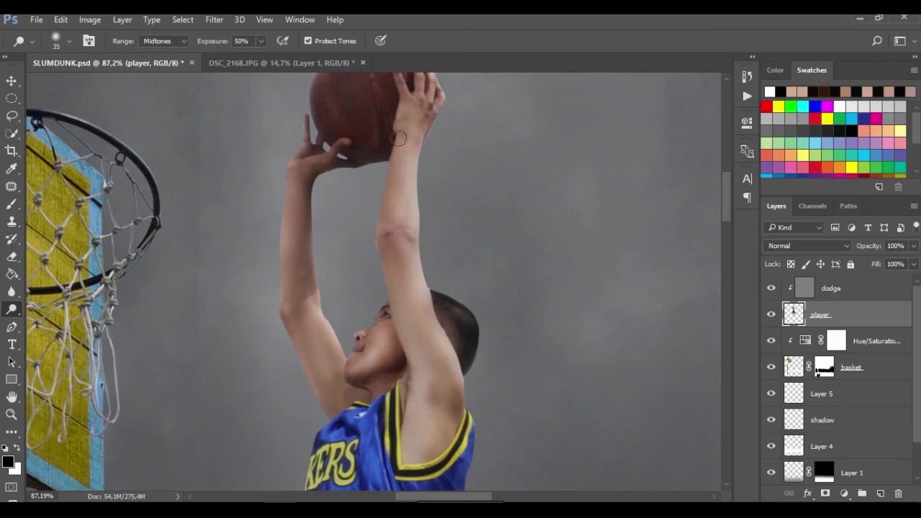
click(259, 41)
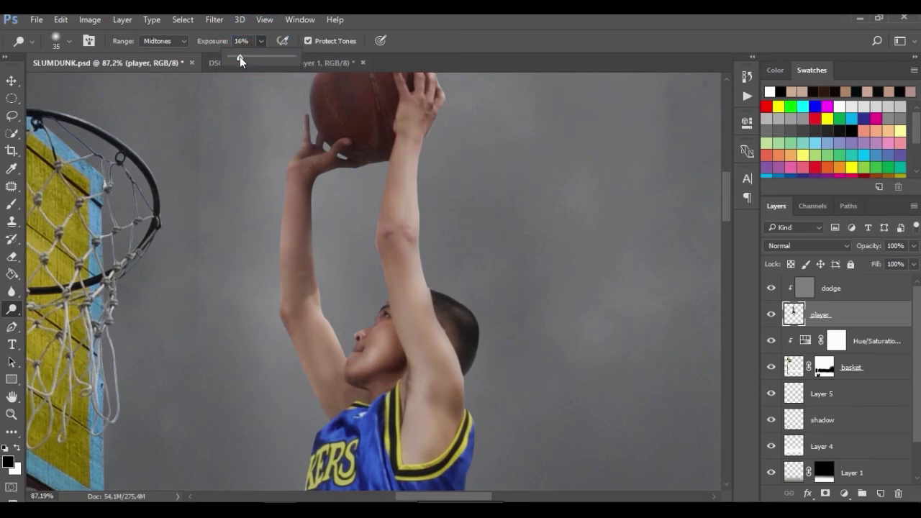
key(bracketleft)
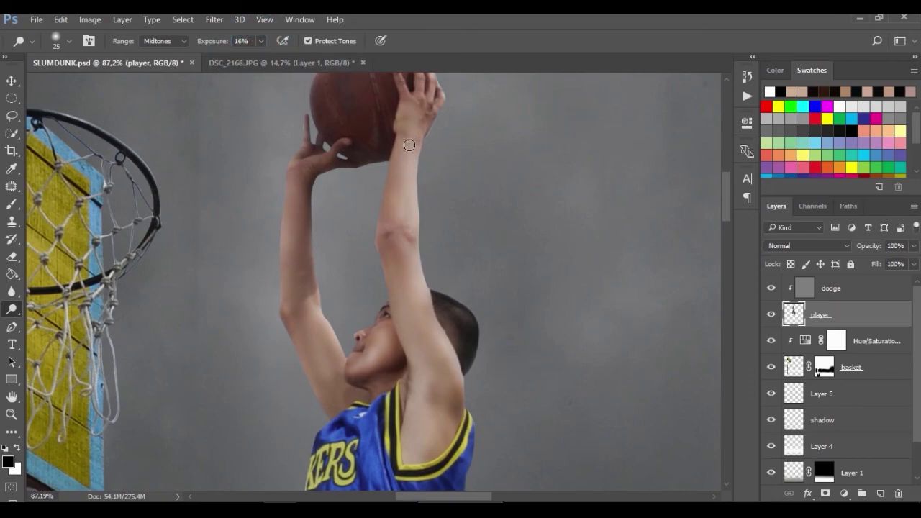
scroll(416, 138, up, 5)
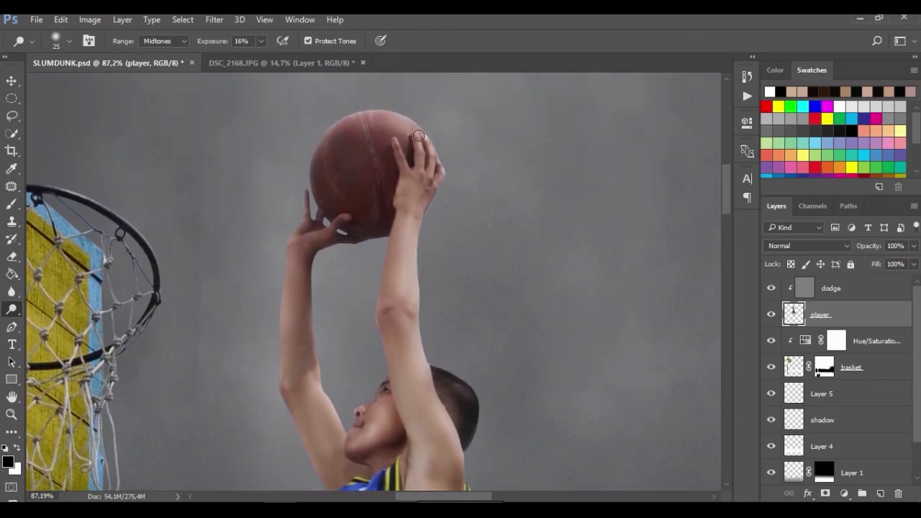
key(bracketleft)
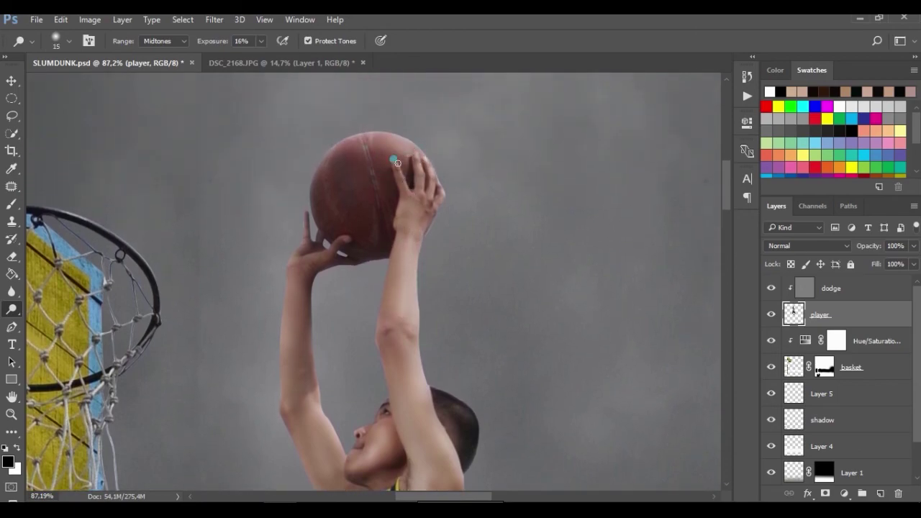
- Dodge highlights on the ball, raised forearm and hand with a 15–20 brush
drag(397, 162, 426, 211)
key(bracketright)
scroll(360, 231, down, 2)
scroll(316, 206, down, 2)
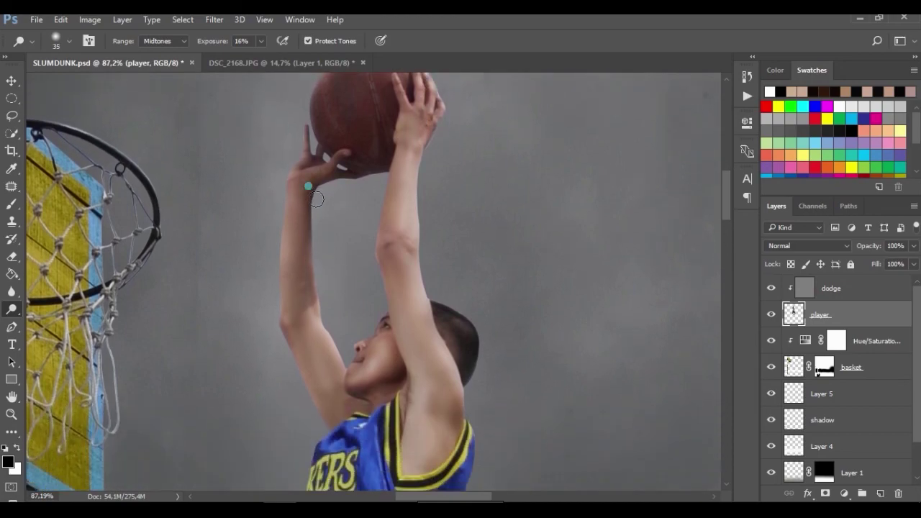
drag(317, 199, 323, 307)
drag(318, 263, 310, 271)
mouse_move(288, 189)
mouse_down()
mouse_move(279, 167)
mouse_move(285, 181)
mouse_up()
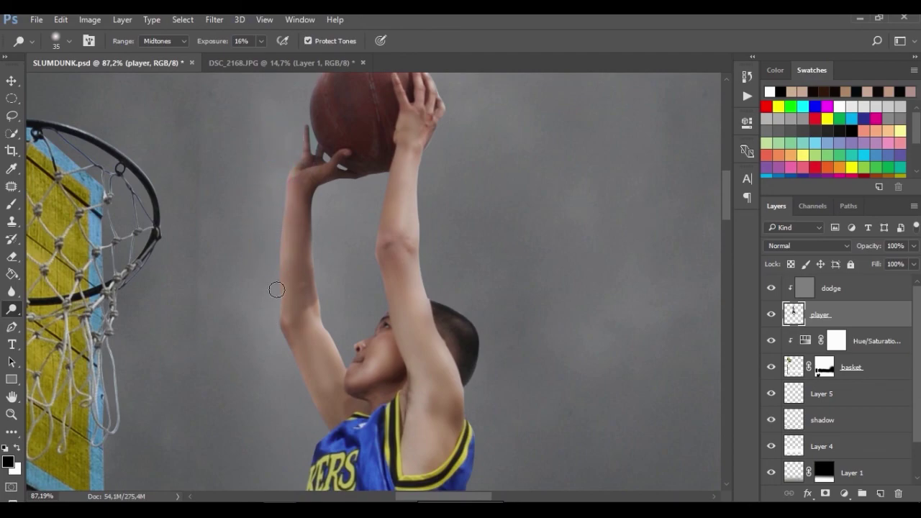